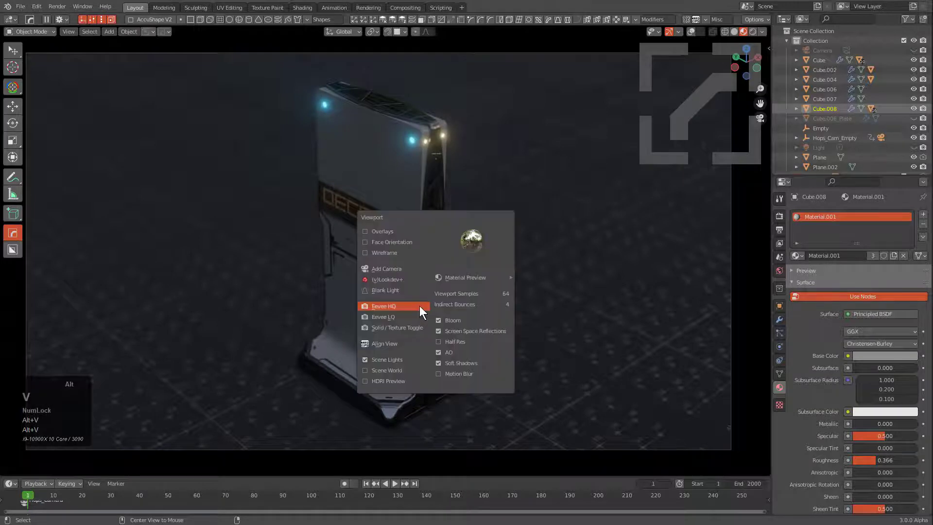
Start Blank Light on the scene and cycle through several randomly generated light setups
key("b")
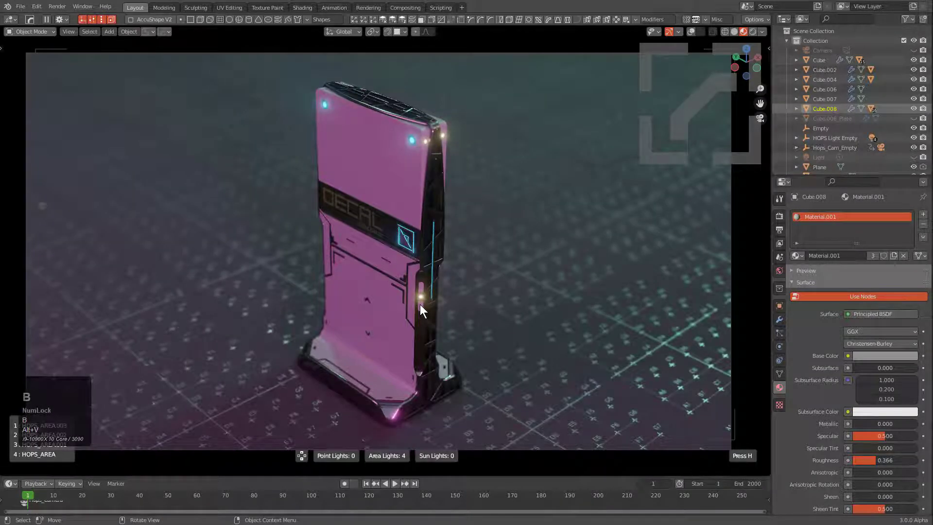
scroll(420, 304, "up", 3)
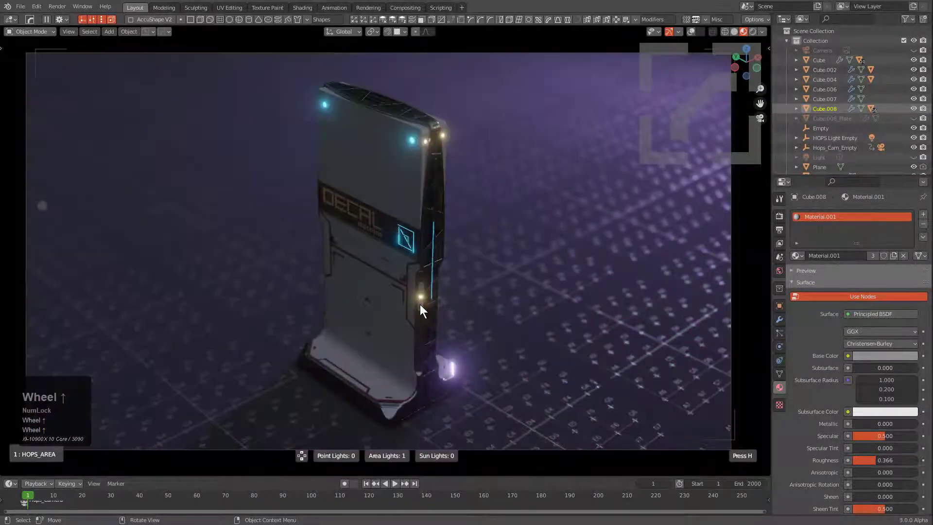
scroll(420, 304, "up", 2)
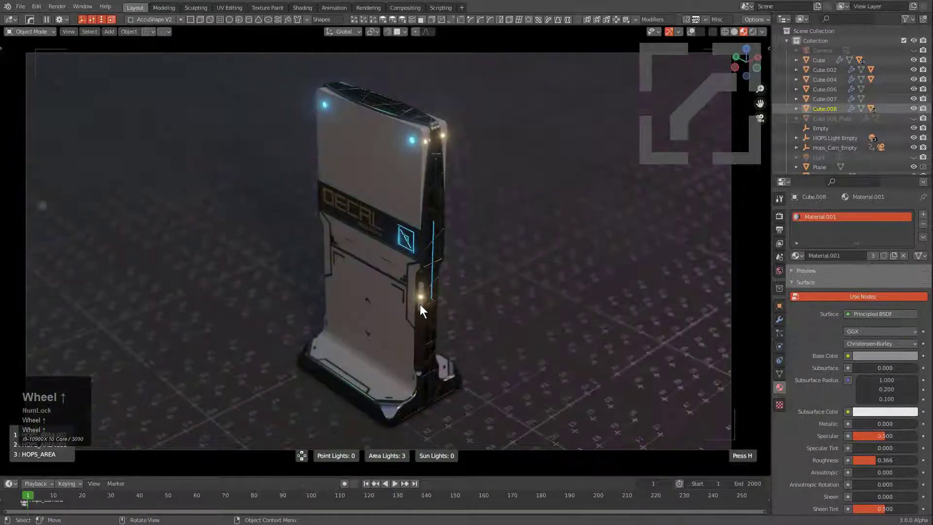
scroll(420, 304, "up", 1)
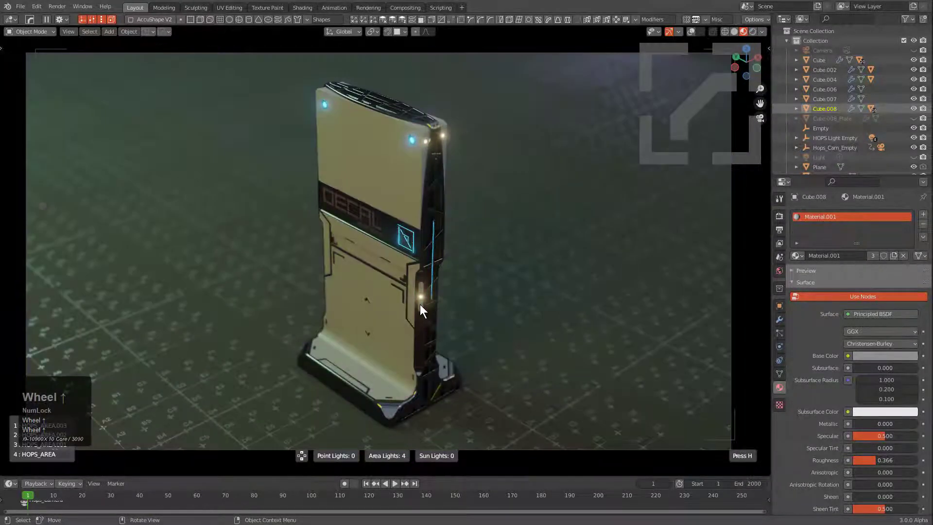
scroll(420, 305, "up", 1)
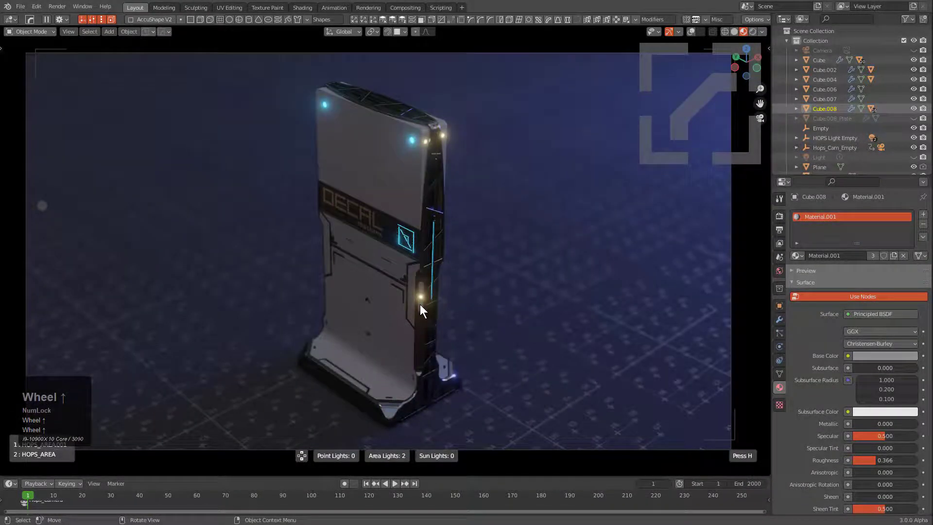
Show the BlankLight floating controls, collapse the presets list and generate a series of new light setups
key("Tab")
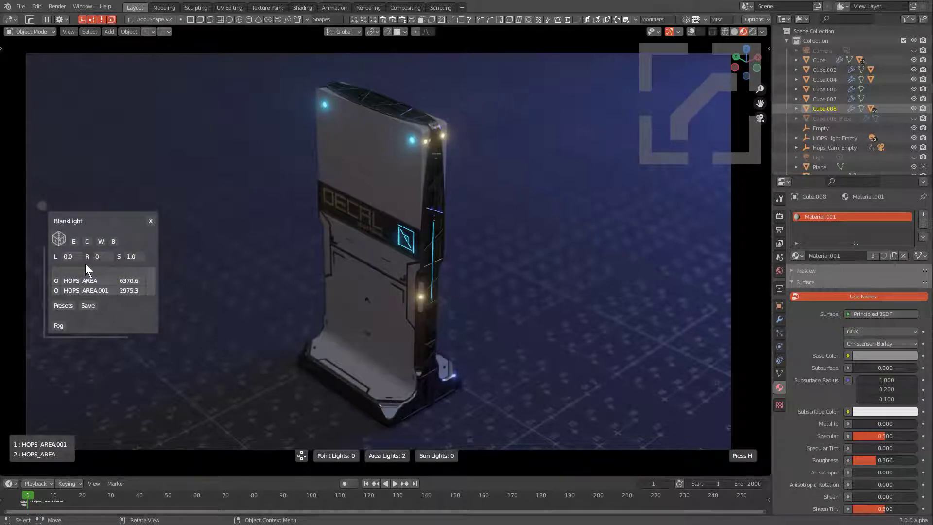
scroll(57, 237, "up", 2)
scroll(57, 238, "up", 4)
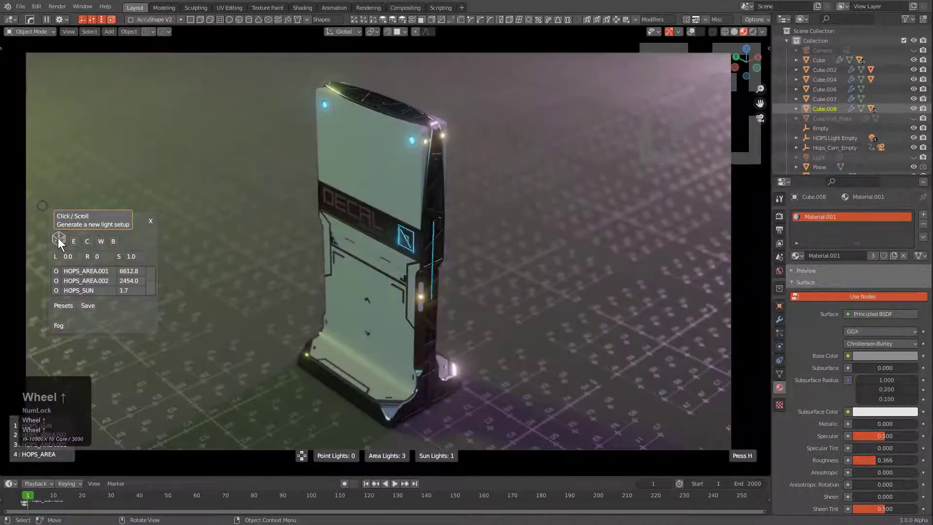
left_click(58, 238)
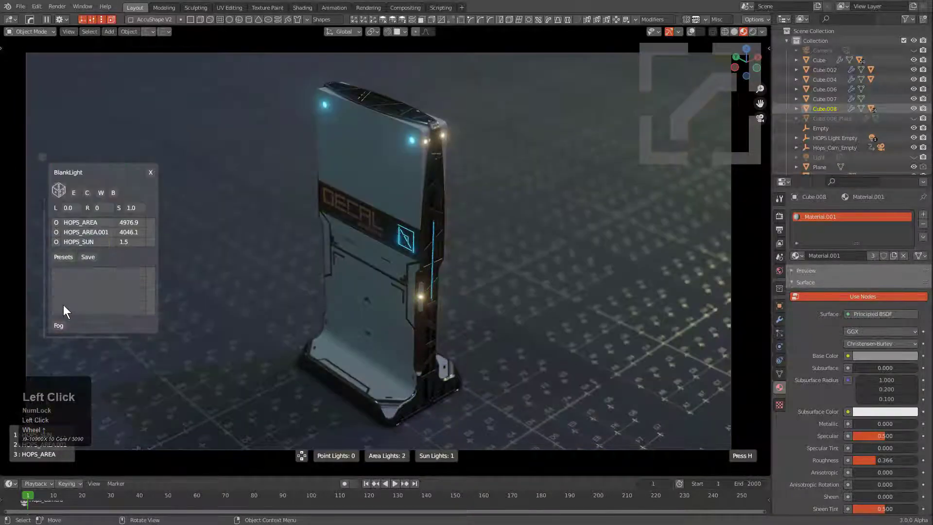
left_click(63, 257)
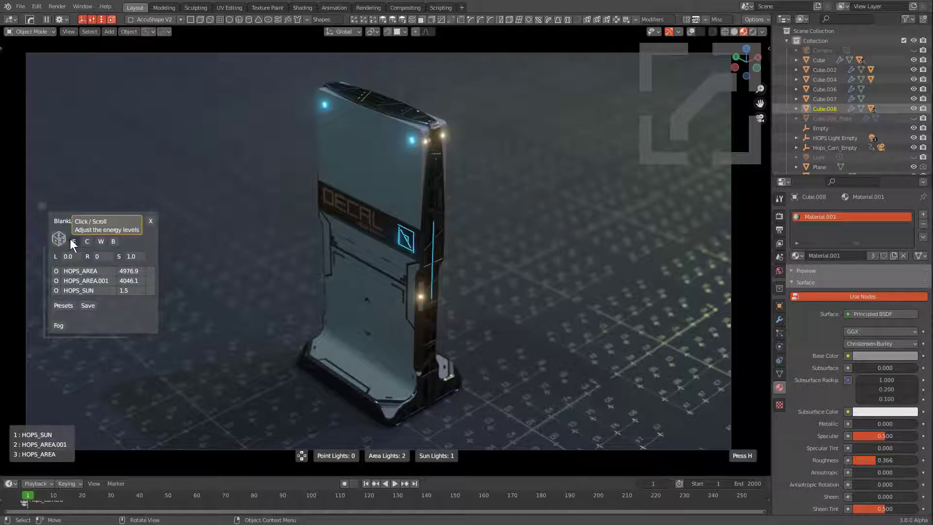
scroll(58, 237, "up", 3)
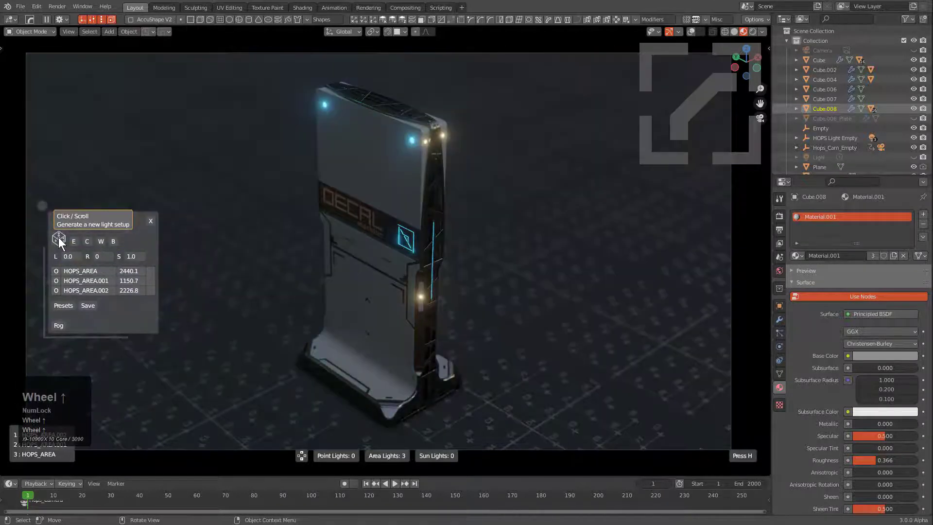
scroll(59, 238, "up", 1)
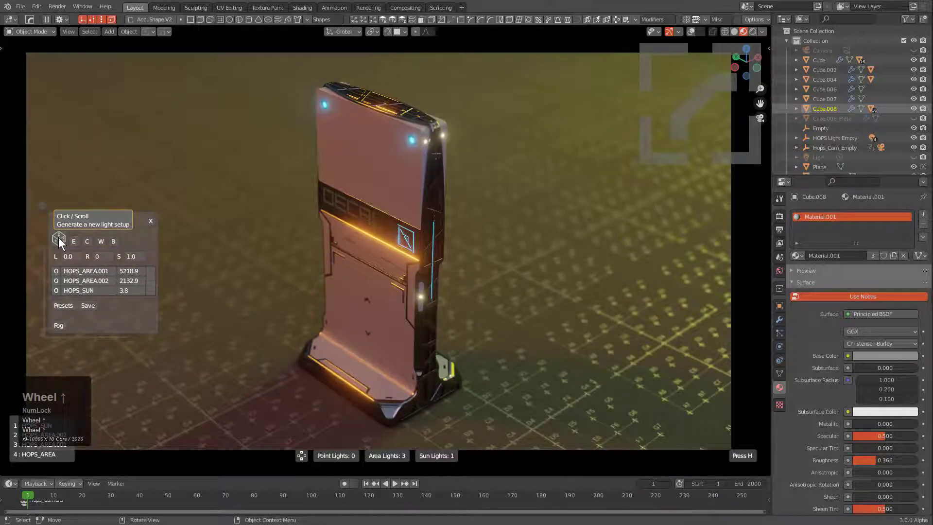
scroll(58, 238, "up", 4)
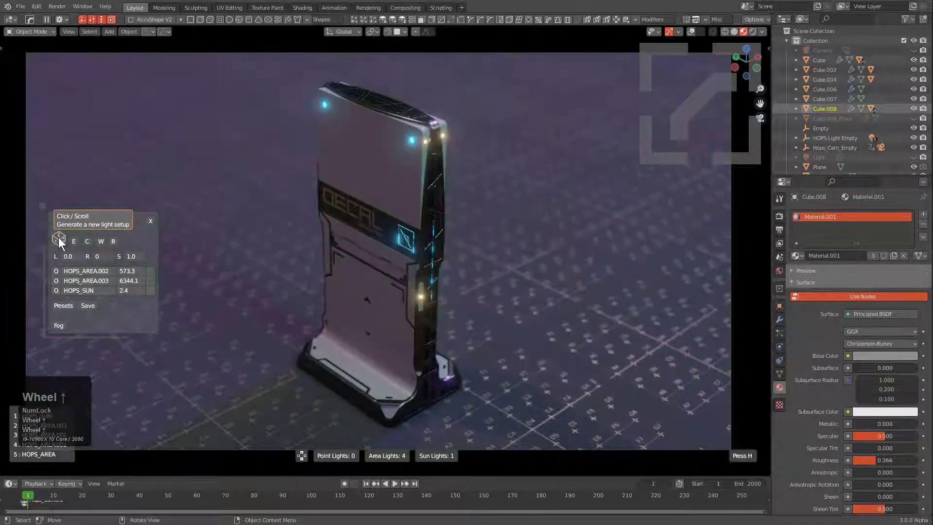
Toggle the HOPS_AREA.003, HOPS_SUN and HOPS_AREA.002 lights individually to compare their effect on the scene
left_click(57, 281)
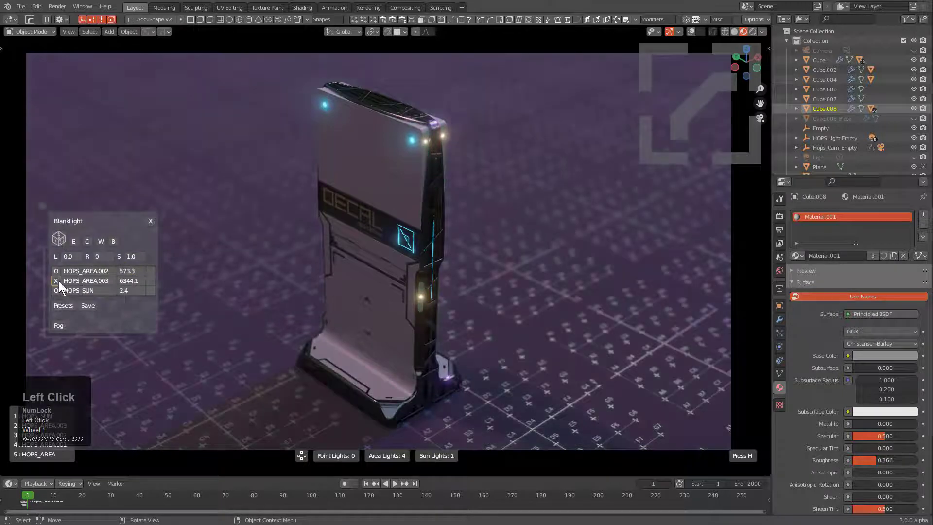
scroll(59, 285, "up", 1)
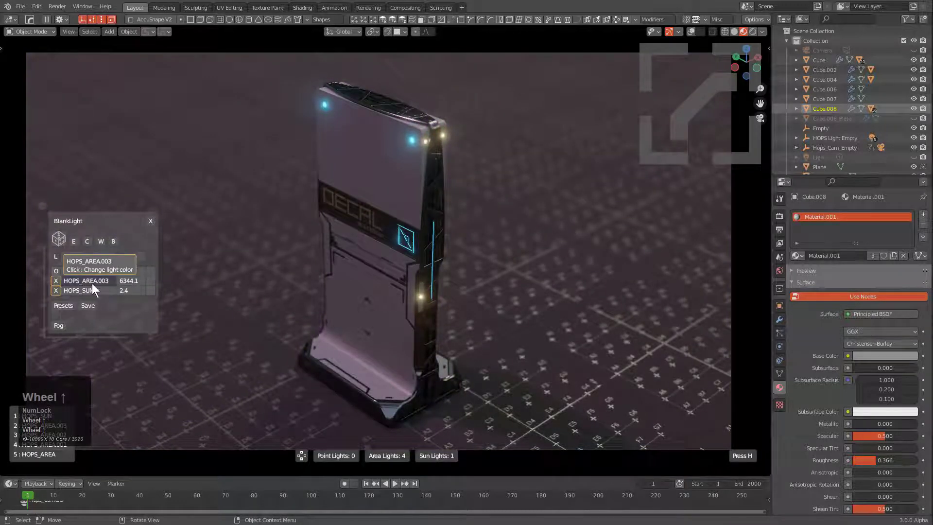
left_click(56, 272)
left_click(55, 272)
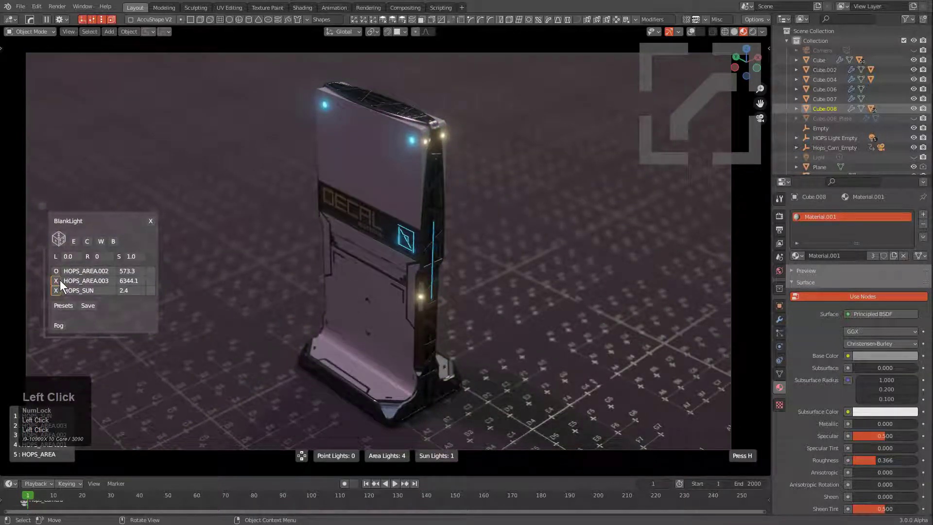
left_click(59, 281)
left_click(56, 290)
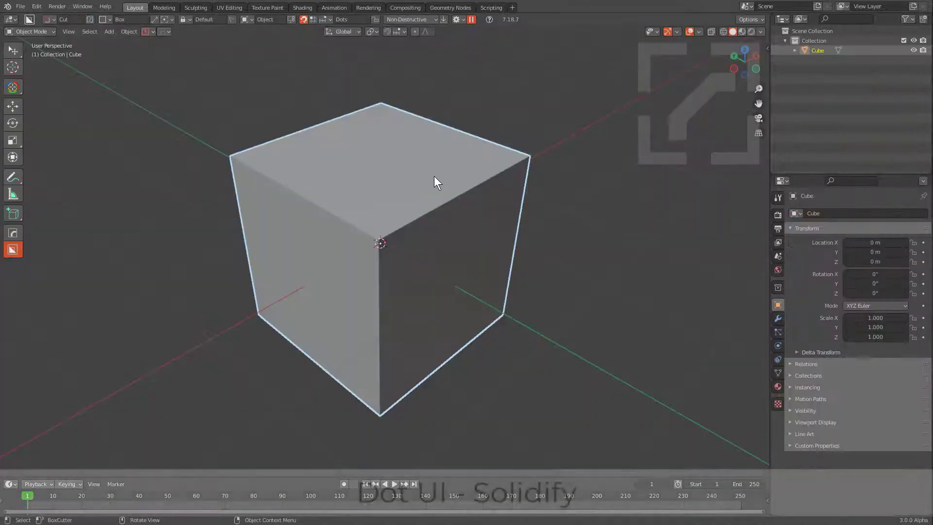
Delete the cube's nearest upper corner vertex in Edit Mode and return to Object Mode
key("a")
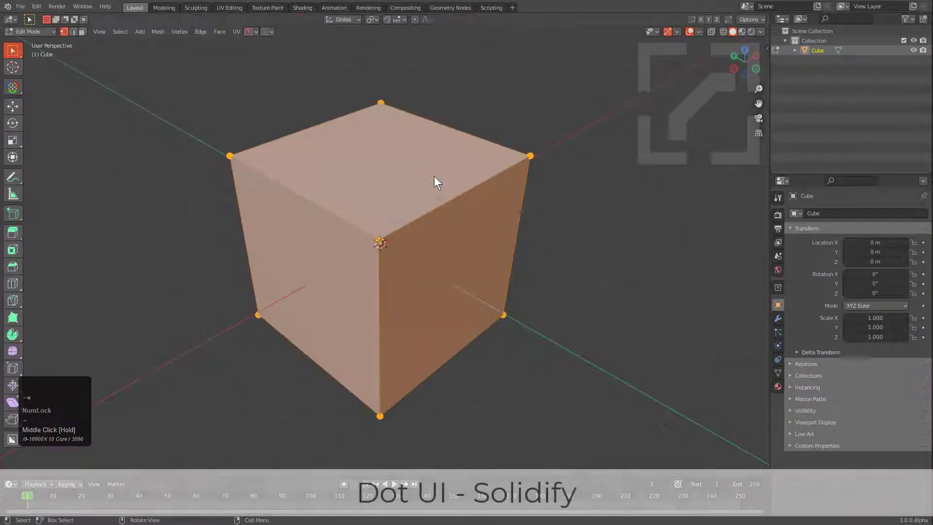
left_click(437, 210)
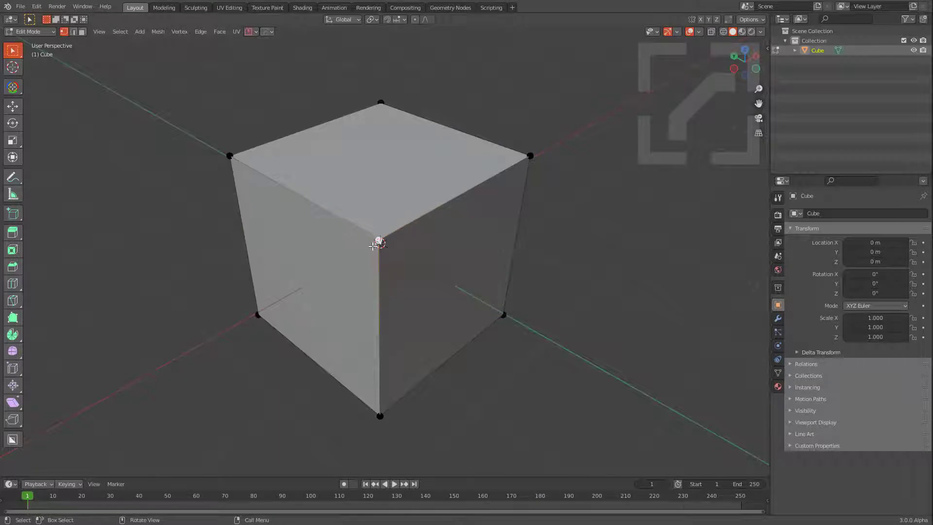
left_click(377, 242)
key("x")
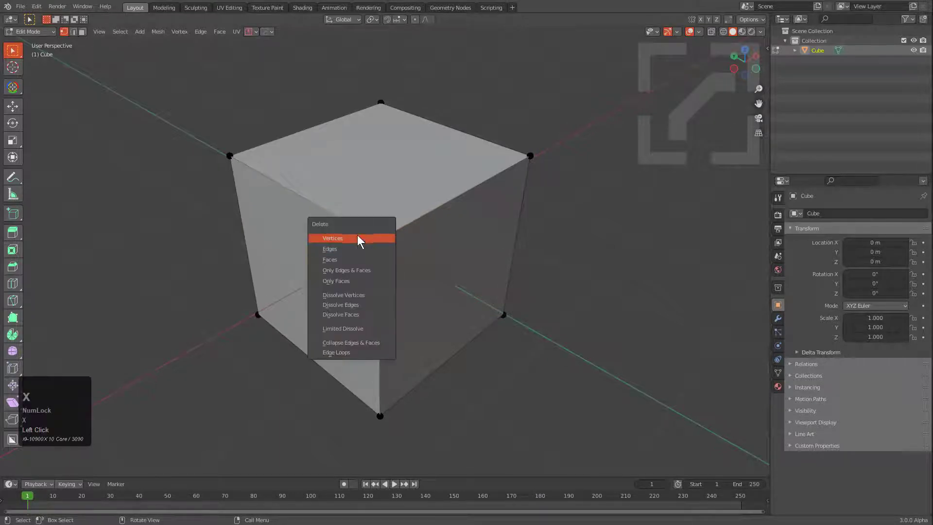
left_click(358, 237)
key("Tab")
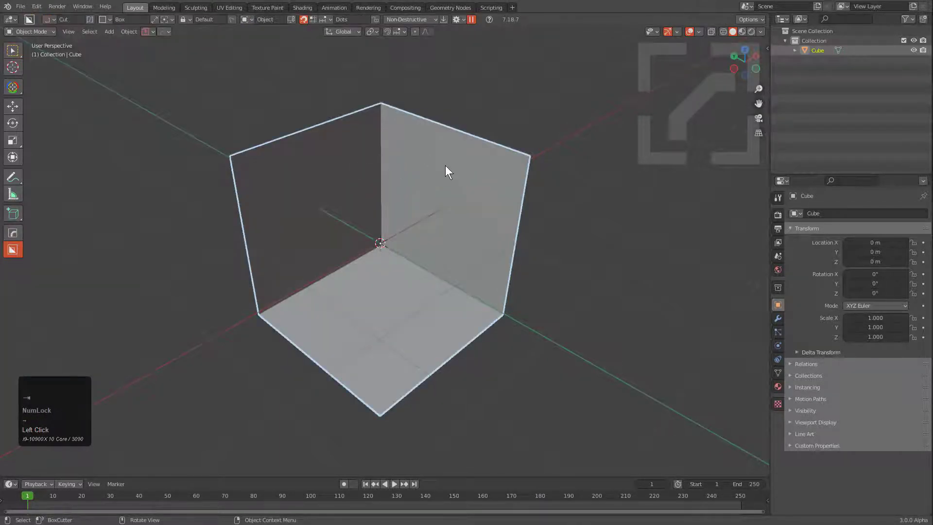
Add a Solidify modifier to the open cube with a thickness of about 1.1 and show its floating controls
key("q")
mouse_move(455, 219)
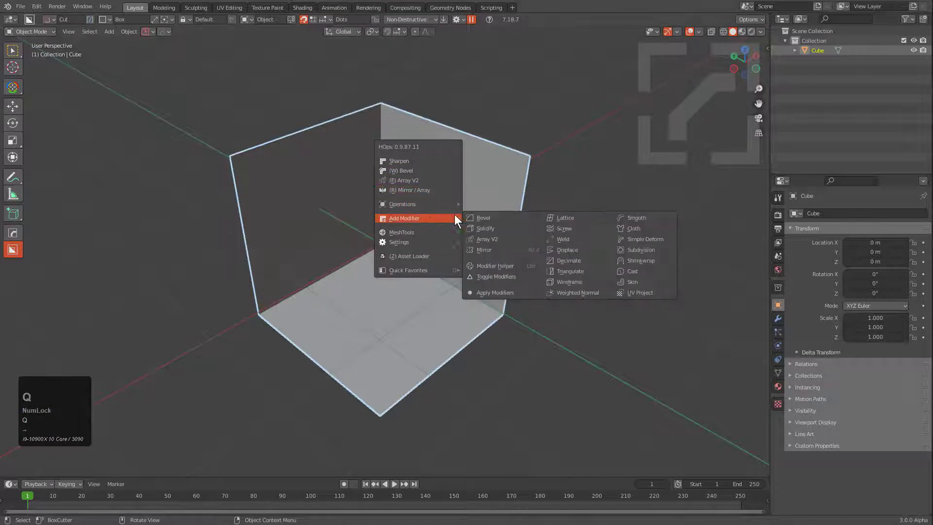
left_click(479, 227)
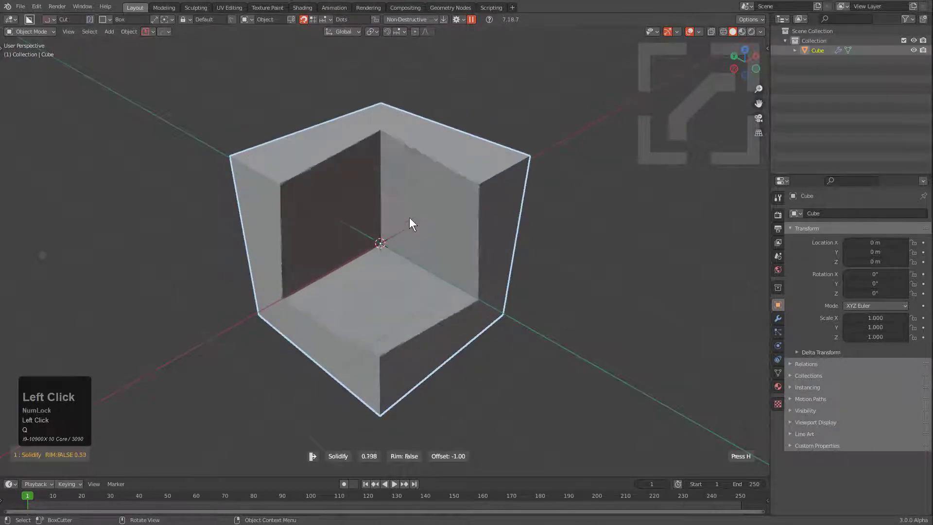
left_click(366, 219)
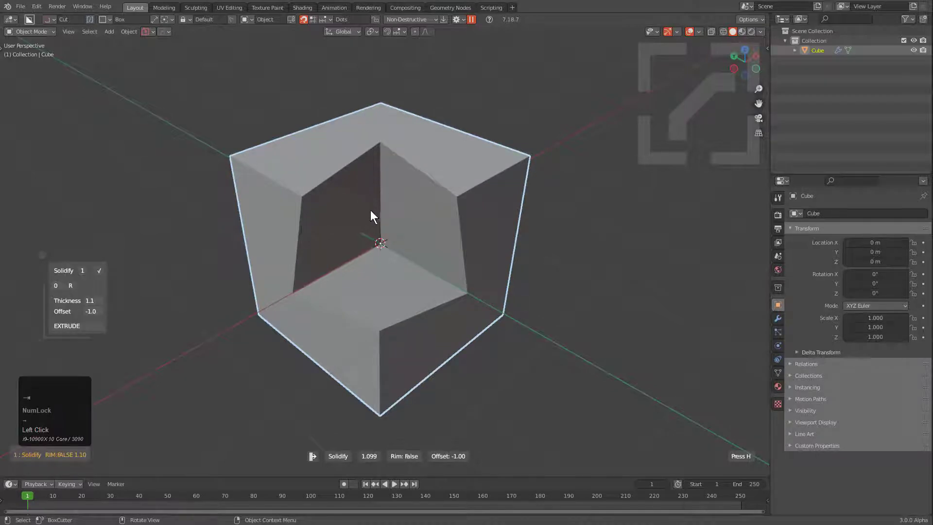
Cycle the Solidify offset presets back and forth between -1 and 0, finishing at -1
middle_click_drag(357, 148, 359, 233)
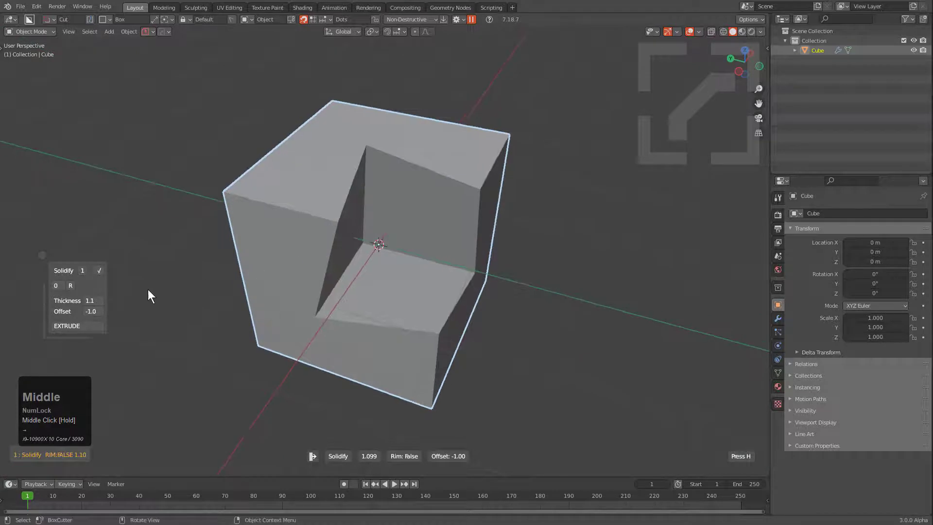
scroll(57, 284, "up", 2)
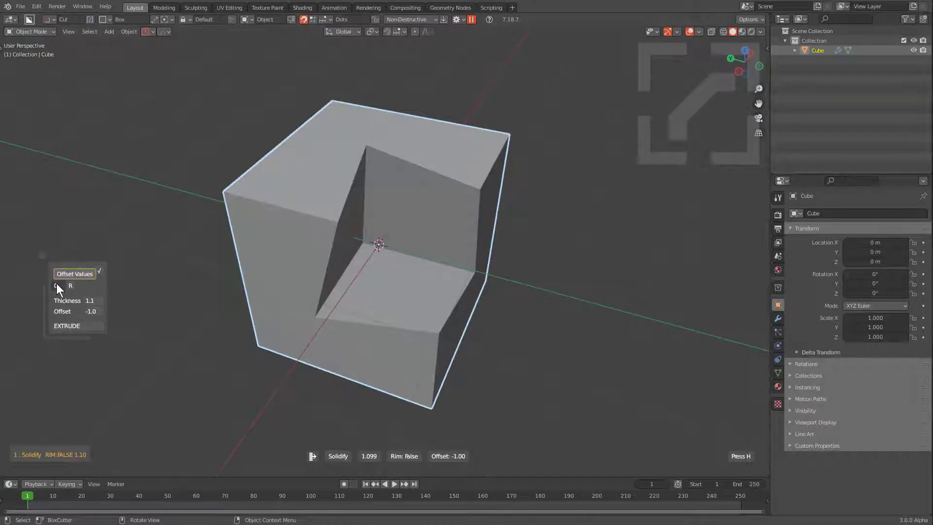
scroll(57, 284, "down", 2)
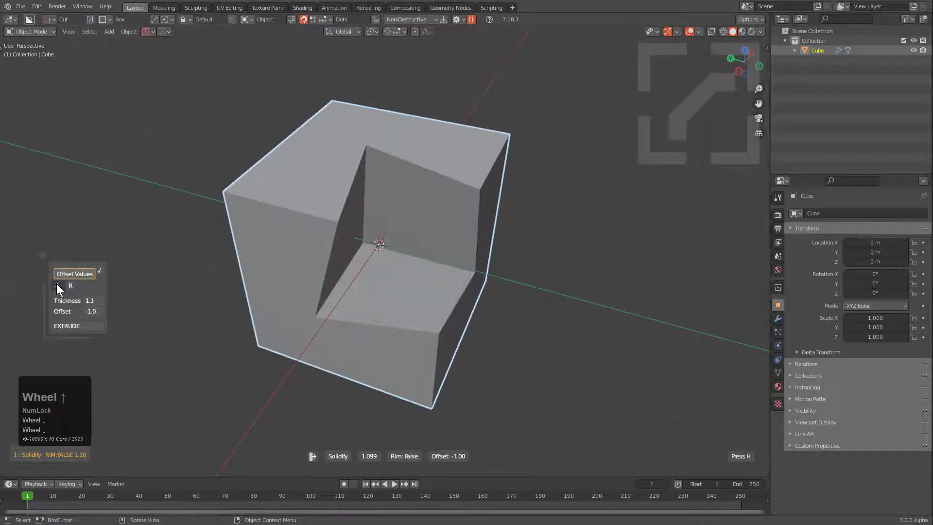
scroll(56, 284, "up", 2)
scroll(56, 283, "down", 2)
scroll(56, 284, "up", 2)
scroll(57, 284, "down", 2)
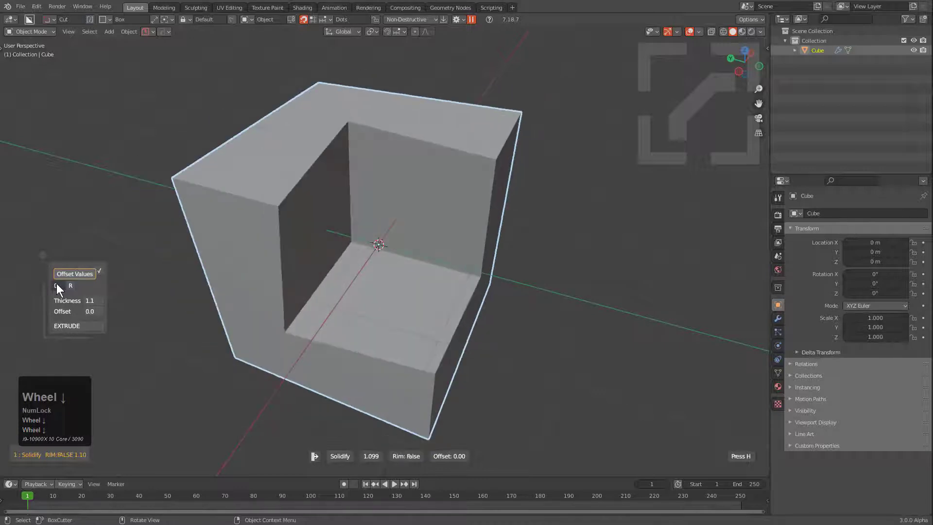
scroll(69, 286, "down", 3)
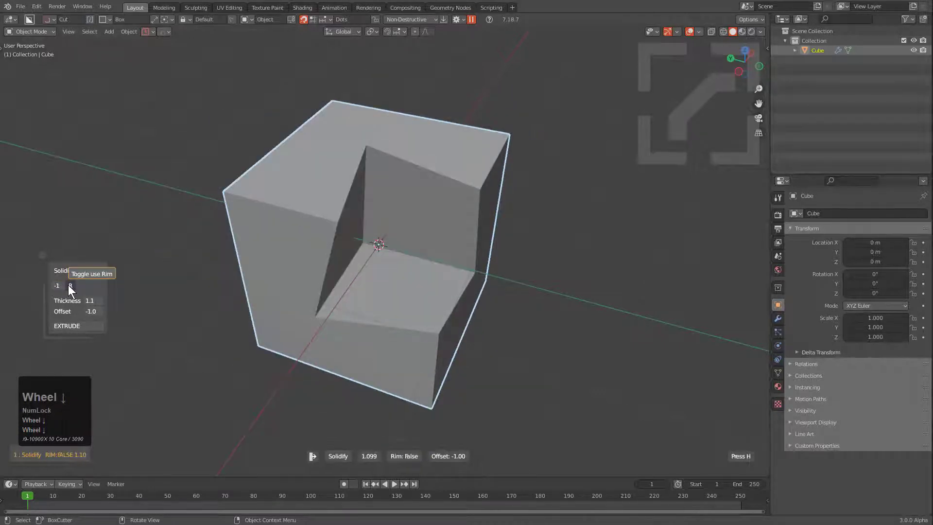
scroll(68, 285, "down", 1)
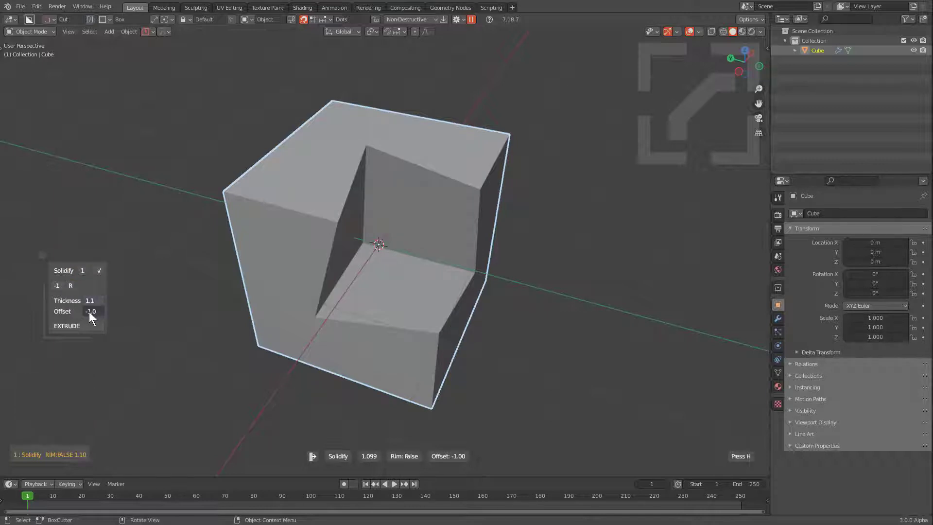
Set the Solidify offset to -0.9 and the thickness to 0.8
scroll(89, 311, "up", 3)
scroll(89, 311, "down", 2)
scroll(89, 298, "down", 3)
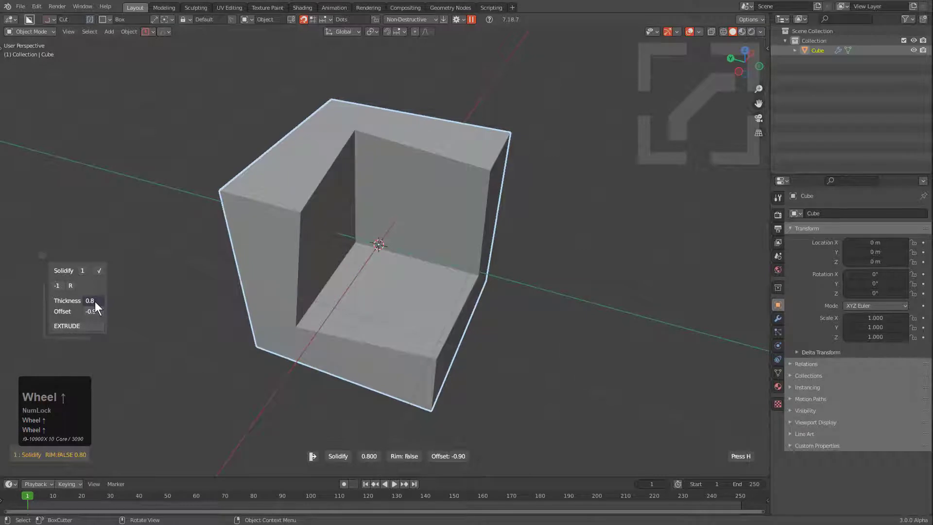
Adjust the Solidify thickness up and down in fine increments through 0.32, finishing at 1.02
scroll(94, 301, "up", 3, "alt")
scroll(95, 301, "down", 3, "alt")
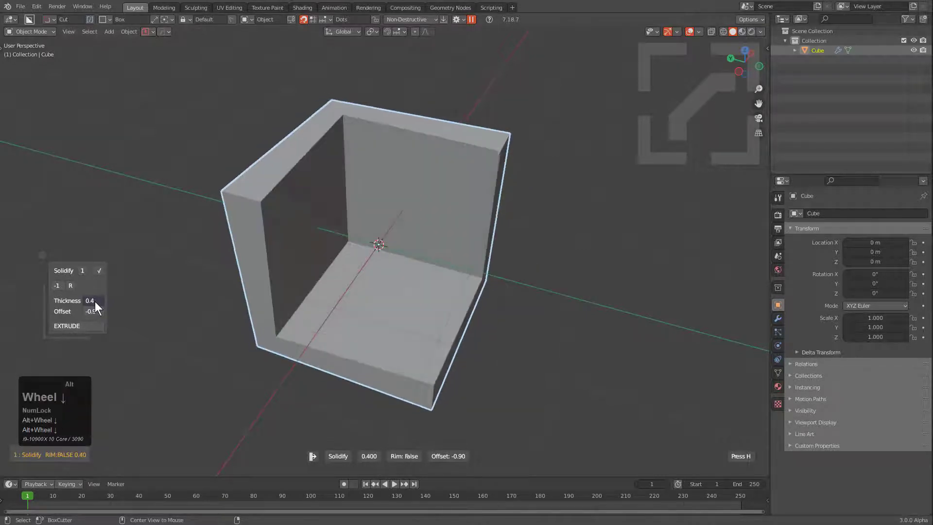
scroll(95, 301, "up", 1, "alt")
scroll(95, 302, "up", 1, "alt")
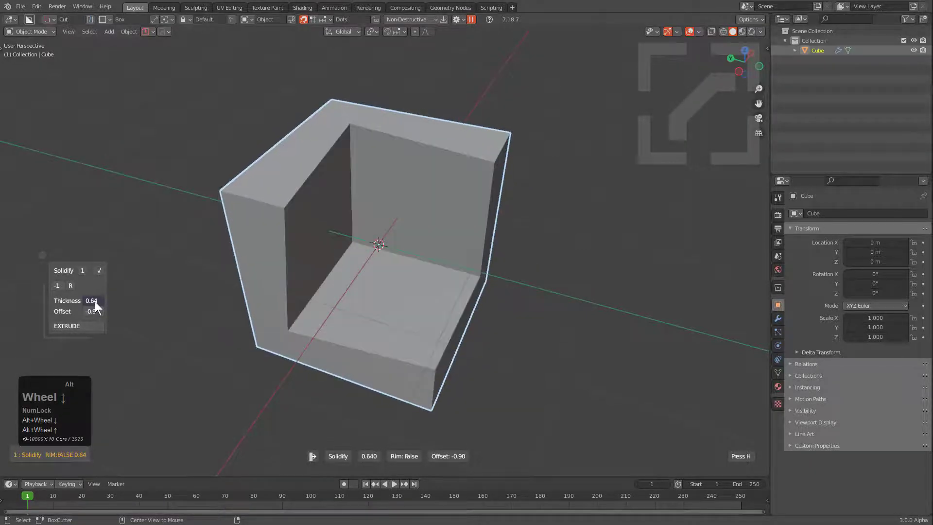
scroll(95, 301, "down", 2, "alt")
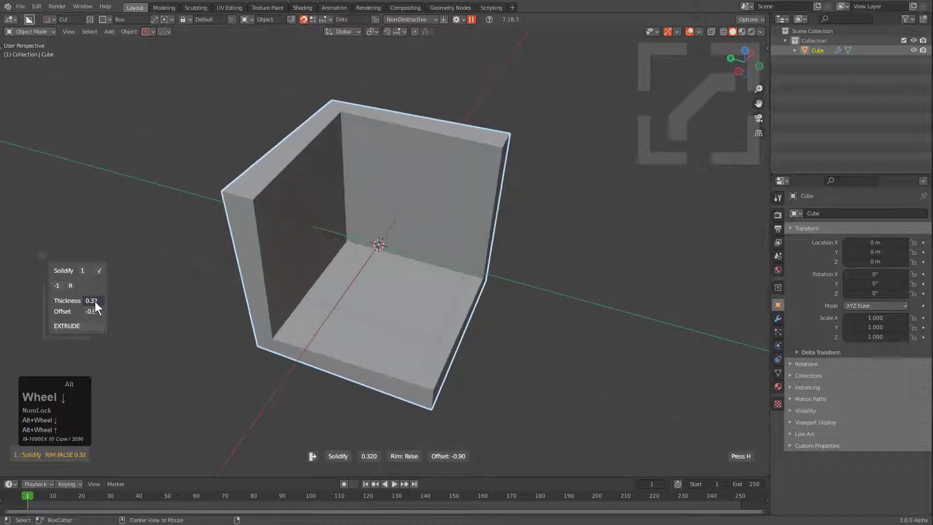
scroll(94, 301, "up", 1, "alt")
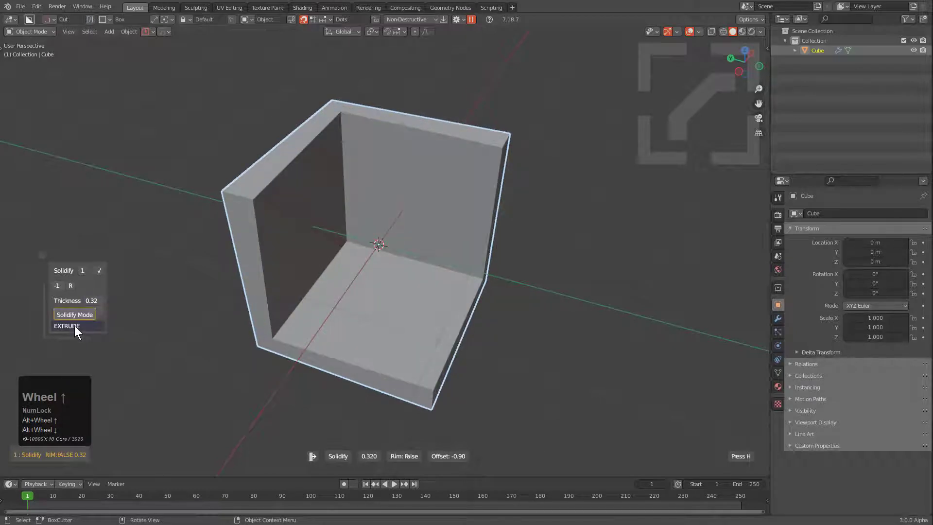
left_click_drag(93, 301, 139, 292)
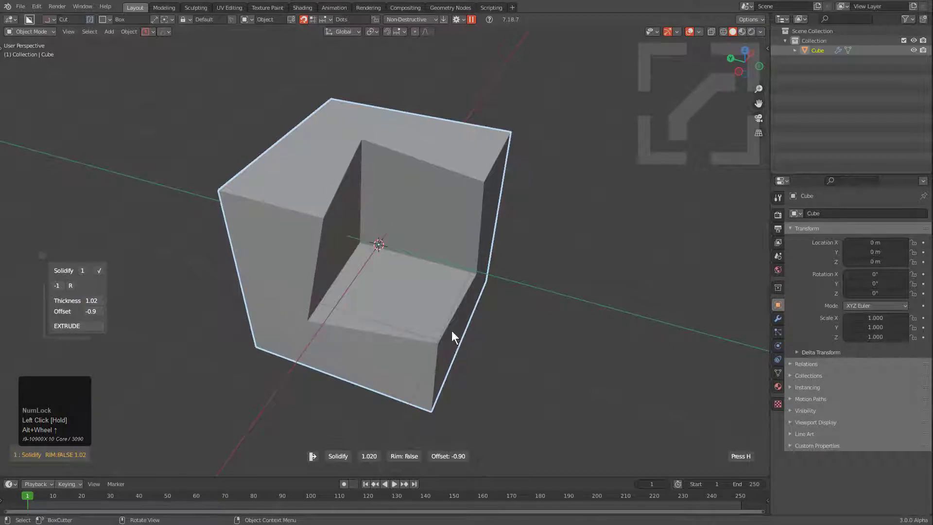
Switch the Solidify mode back and forth between Extrude and Non-Manifold, finishing on Non-Manifold
scroll(80, 328, "up", 1)
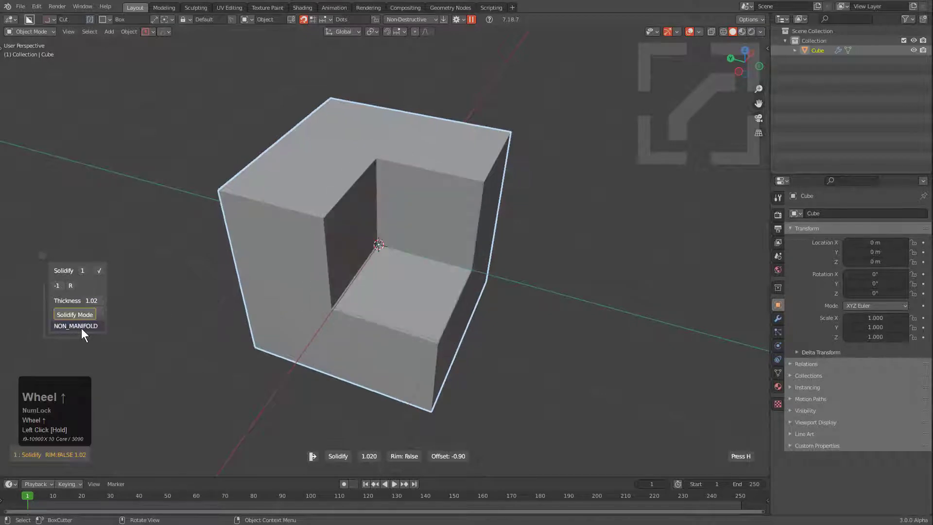
scroll(83, 326, "down", 3)
scroll(83, 325, "up", 1)
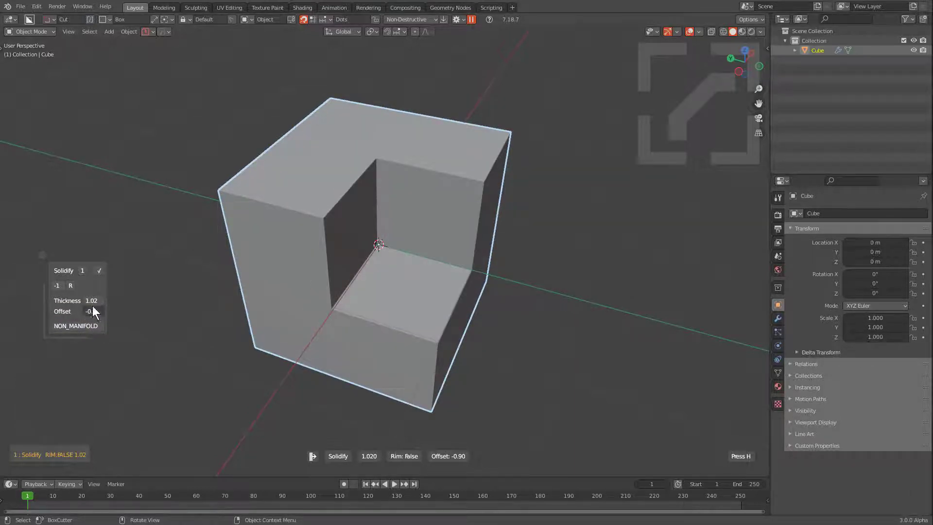
Raise the Solidify thickness to 1.52 and compare Extrude mode with Non-Manifold, finishing on Non-Manifold
left_click_drag(91, 303, 145, 284)
scroll(63, 328, "down", 1)
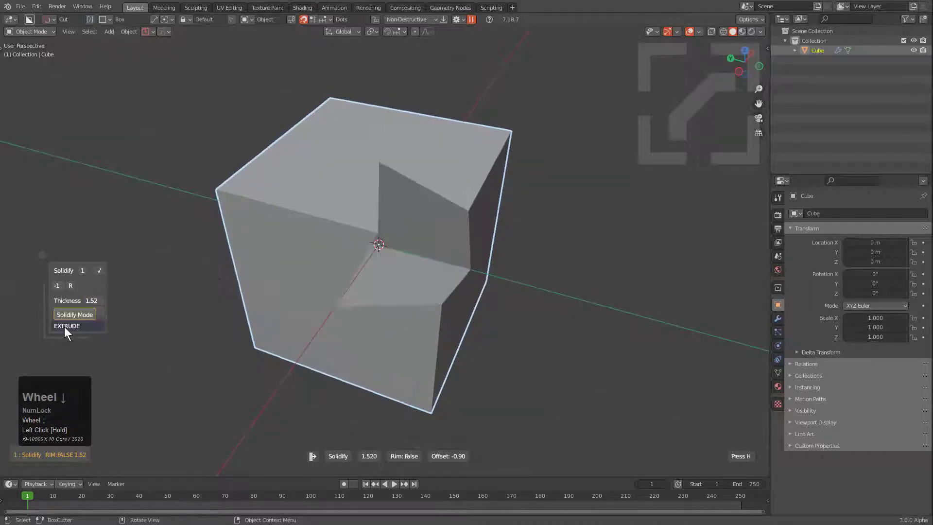
scroll(65, 327, "up", 1)
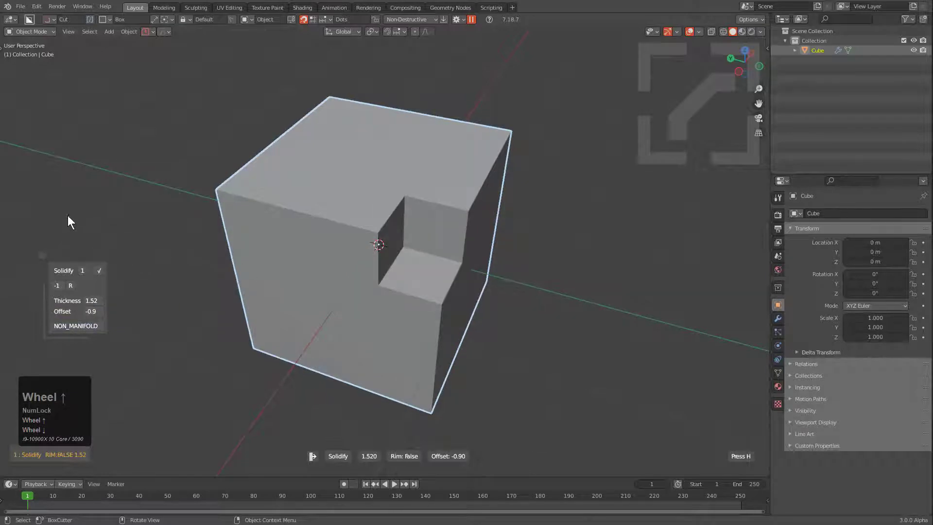
Enter Solidify thickness values of 1.52 and 1.3, finishing at 0.3
left_click(95, 297)
type("1.52")
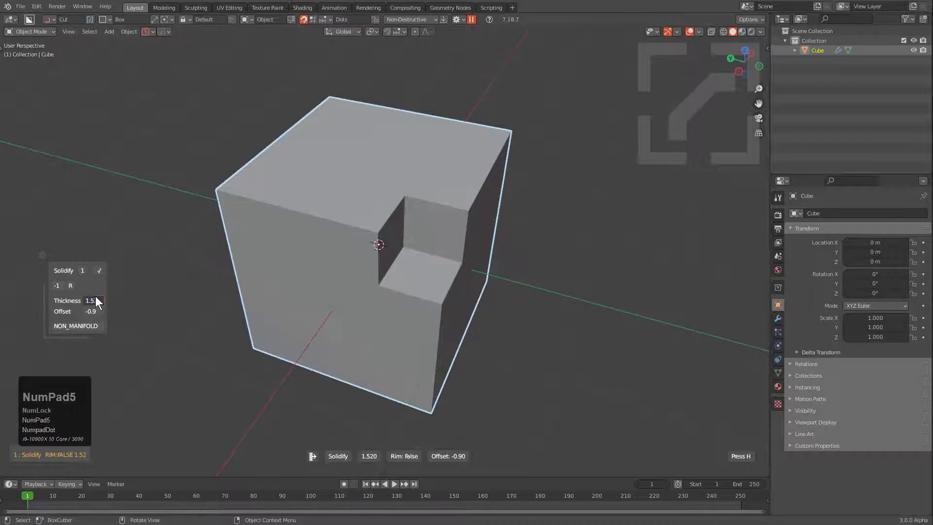
key("KP_Enter")
left_click(95, 299)
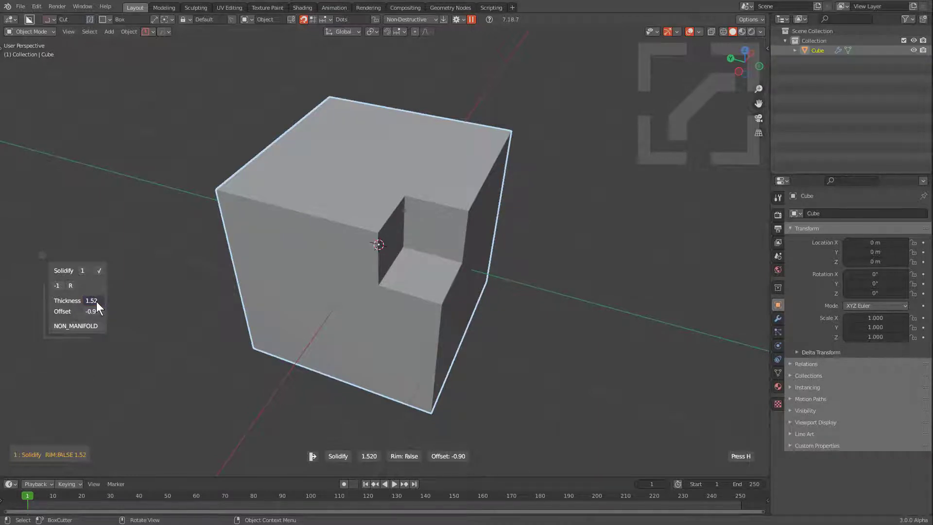
type("1.3")
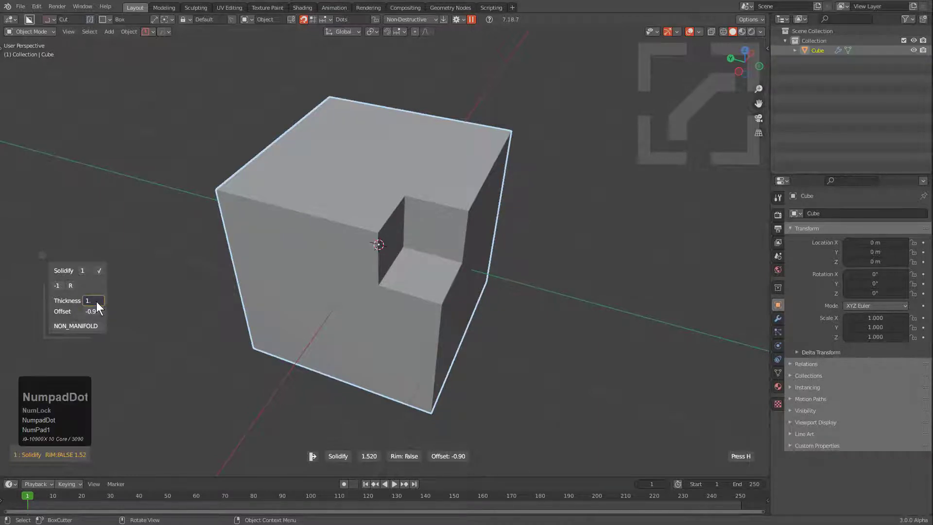
key("KP_Enter")
left_click(96, 302)
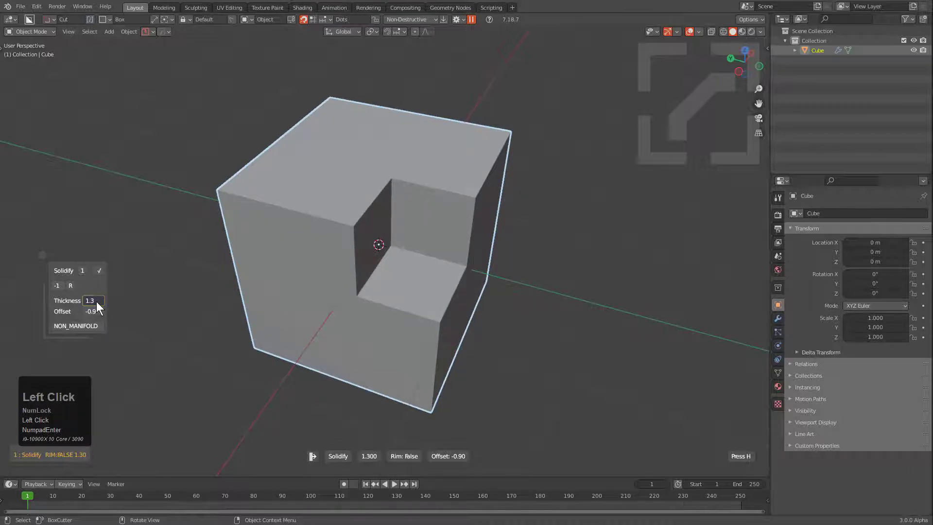
type("0.3")
key("KP_Enter")
Set the Solidify offset to 2 and confirm the modifier adjustment
left_click(93, 310)
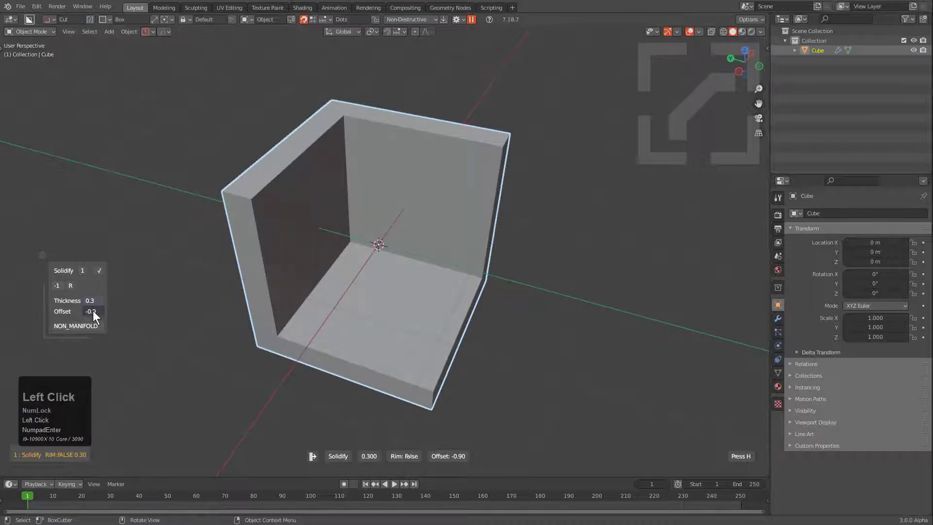
type("2")
key("KP_Enter")
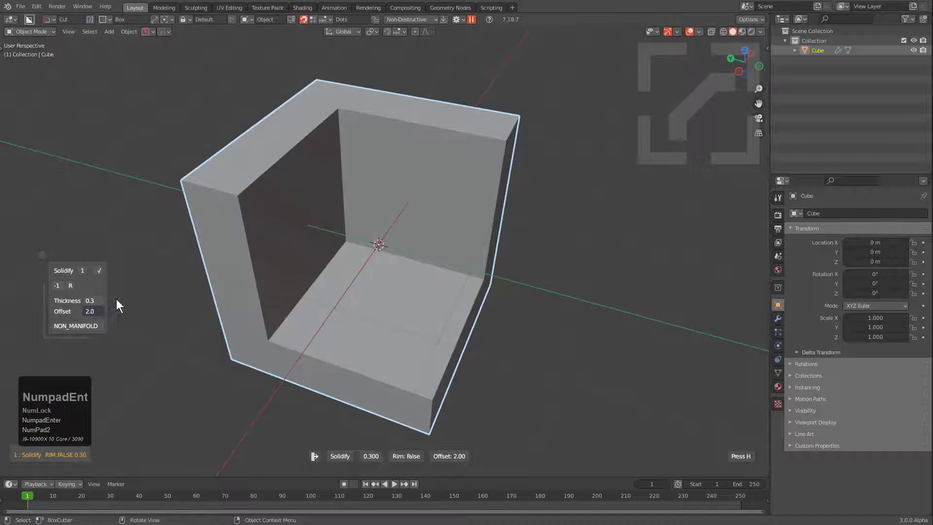
left_click(170, 250)
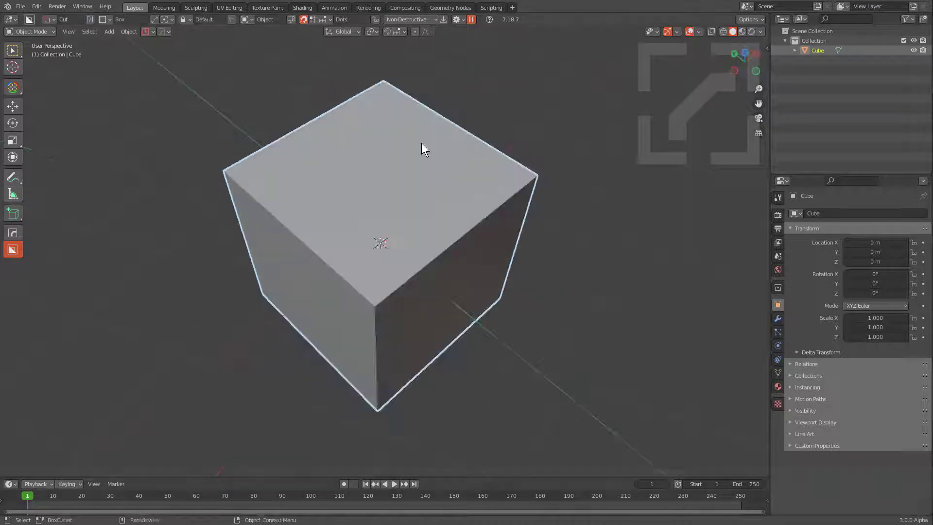
Bisect the cube with the Mirror gizmo from both Z directions into a flat plane, and cut that plane in half along X
middle_click_drag(418, 223, 398, 212)
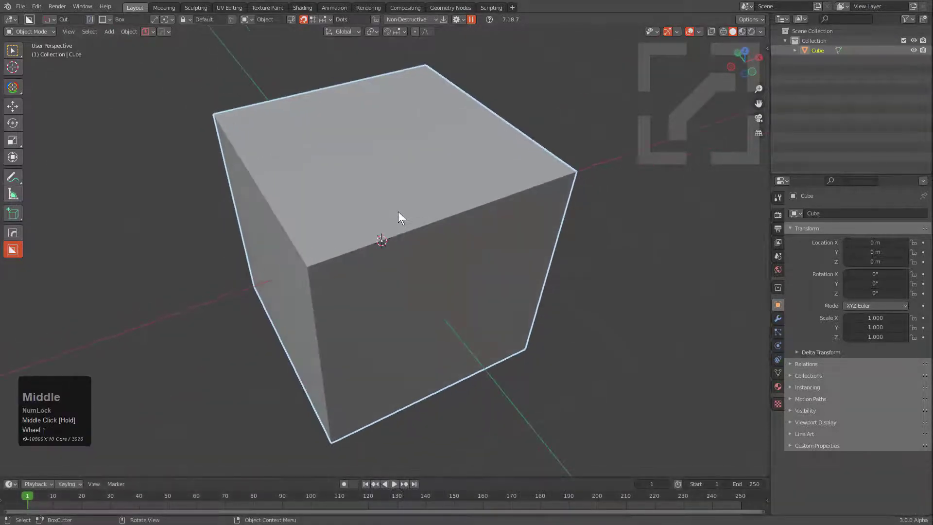
key("alt+x")
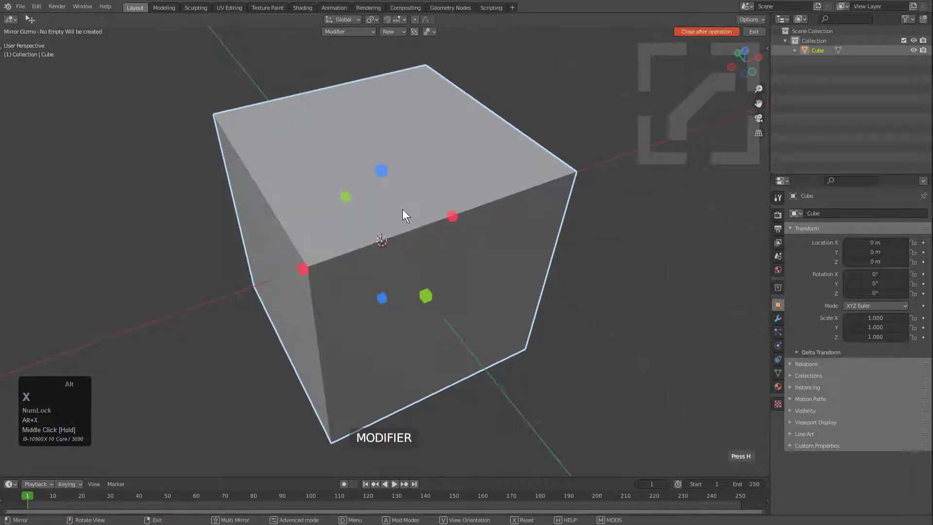
scroll(402, 215, "down", 3, "alt")
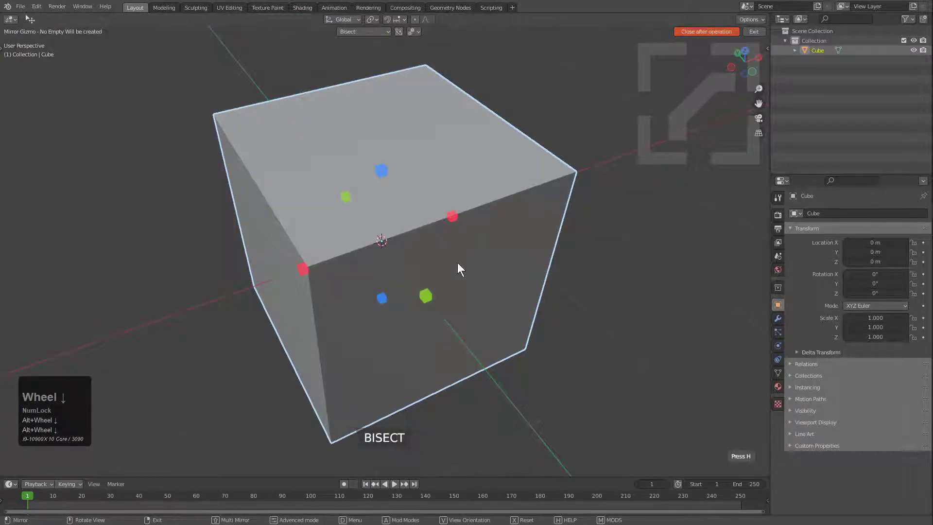
left_click(382, 171, "shift")
left_click(382, 297, "shift")
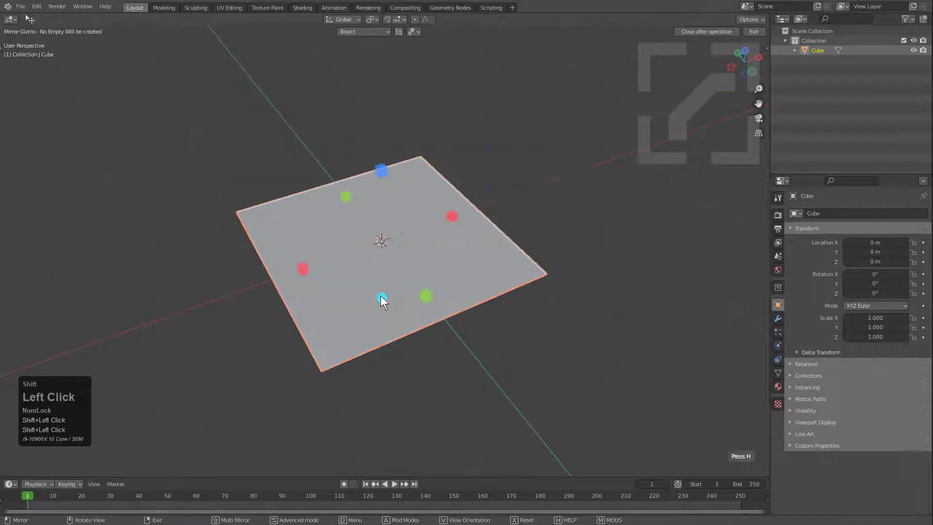
left_click(302, 269)
Add a HardOps Screw modifier to the half plane to revolve it into a cylinder around Y
middle_click_drag(401, 308, 362, 284)
scroll(337, 223, "up", 1)
middle_click_drag(300, 238, 344, 239)
scroll(208, 208, "up", 2)
scroll(331, 318, "down", 1)
scroll(331, 318, "down", 1)
middle_click_drag(331, 318, 389, 282)
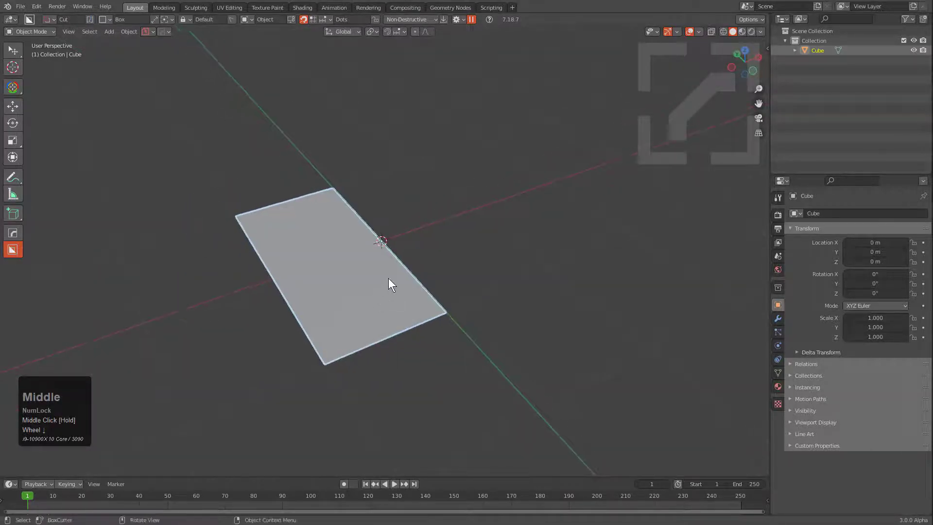
scroll(444, 241, "down", 1)
key("q")
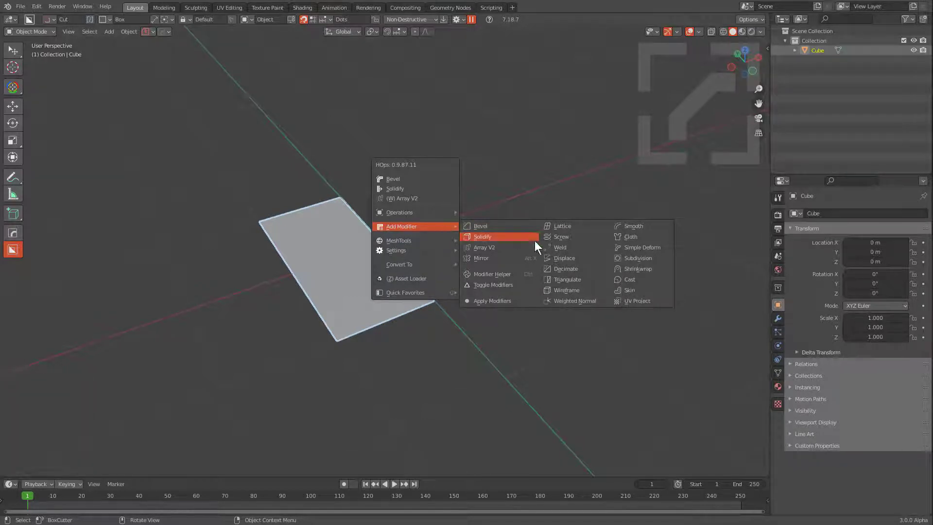
left_click(562, 240)
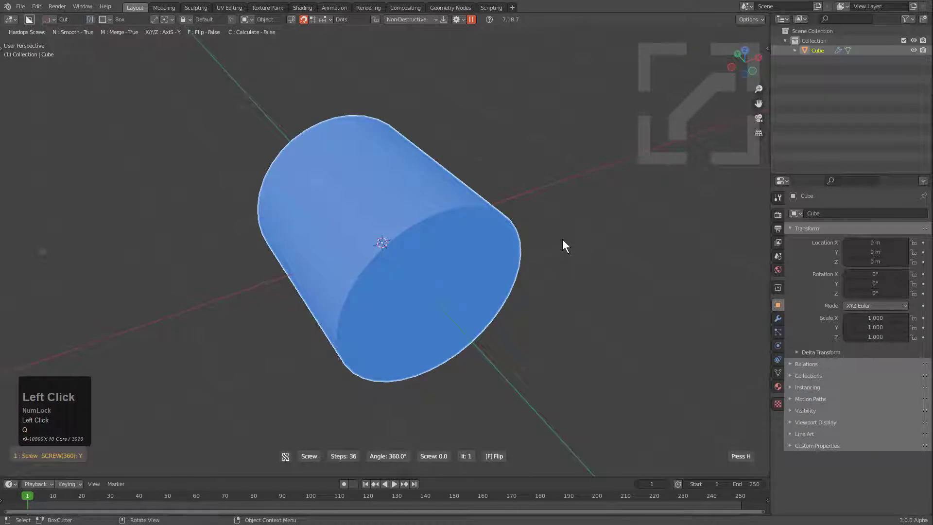
Show the Screw modifier's floating controls and step the segment count down to 34 and back to 36
key("Tab")
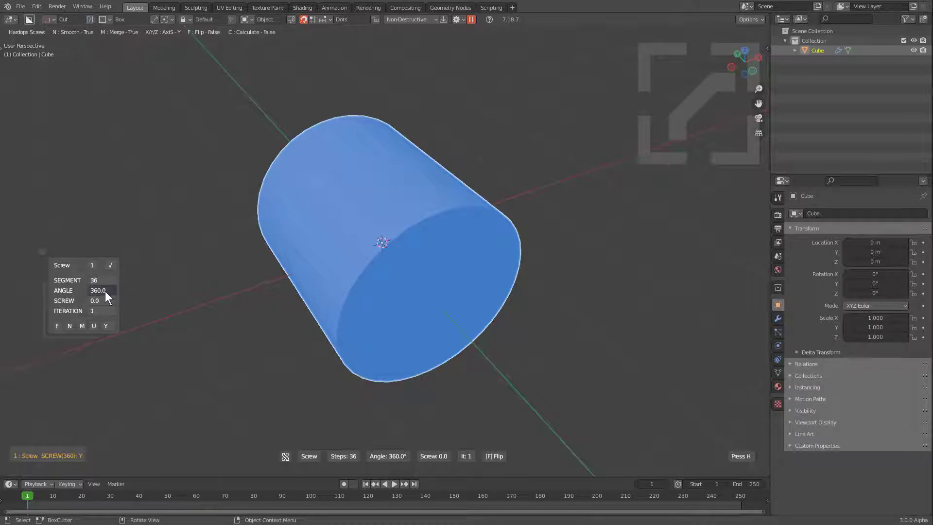
scroll(106, 281, "down", 2)
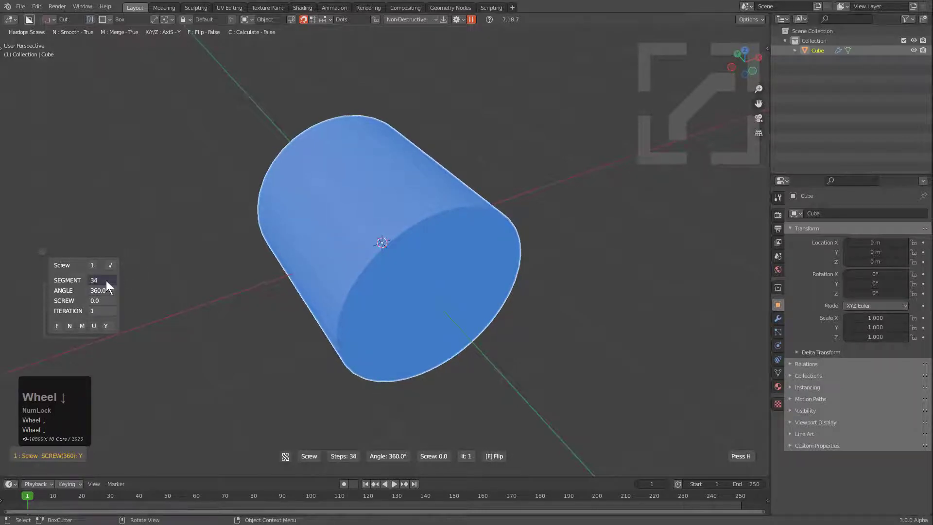
scroll(106, 281, "up", 2)
Toggle the Screw's face orientation display and its smooth shading off and back on
left_click(57, 326)
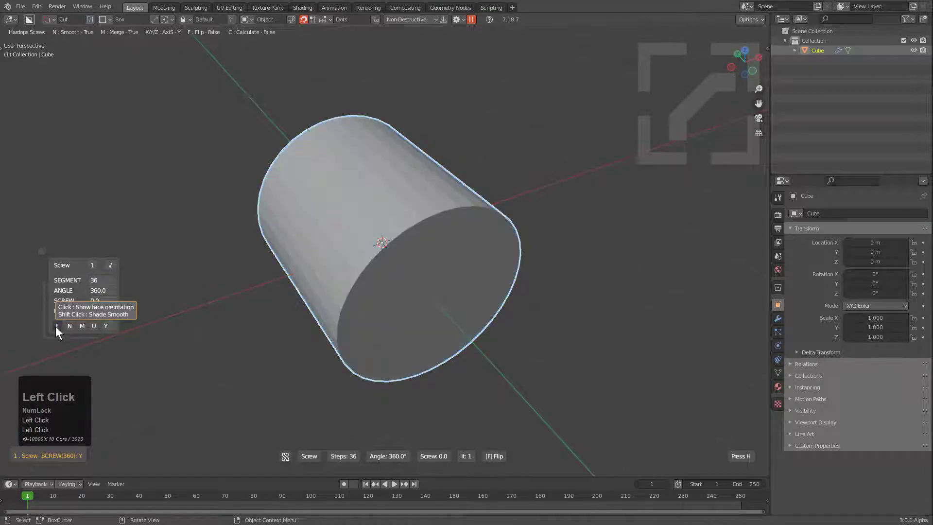
left_click(56, 325)
left_click(57, 326)
left_click(56, 325)
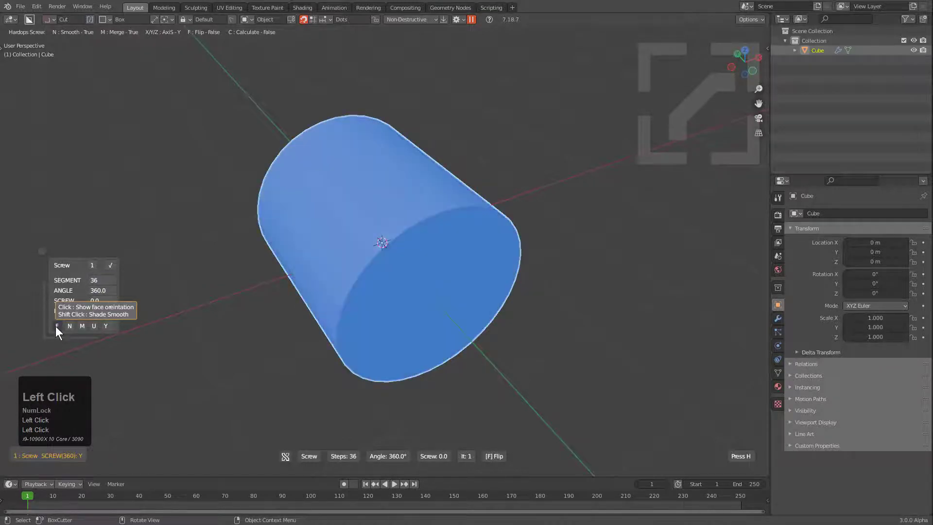
left_click(56, 326, "shift")
left_click(57, 326, "shift")
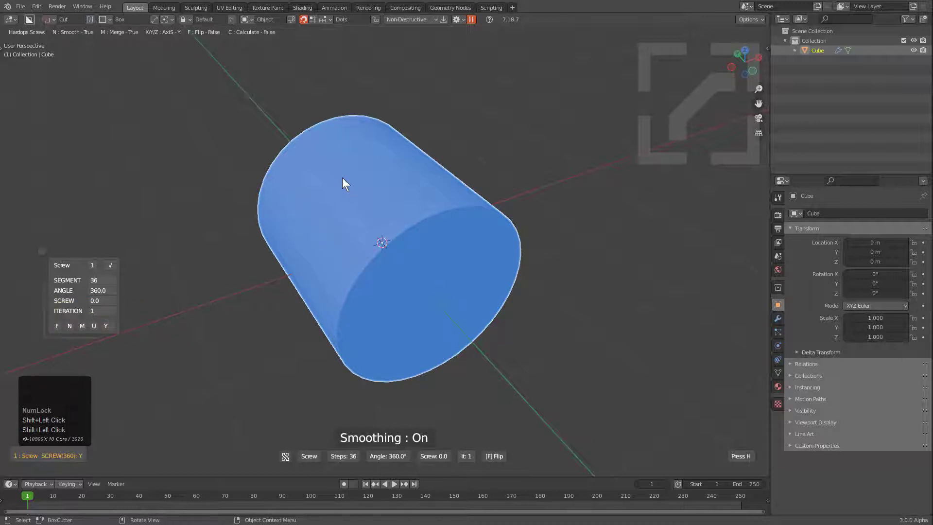
Flip the Screw normals twice and toggle normals calculation, finishing with Calculate enabled
left_click(69, 324)
left_click(69, 324)
left_click(69, 324, "shift")
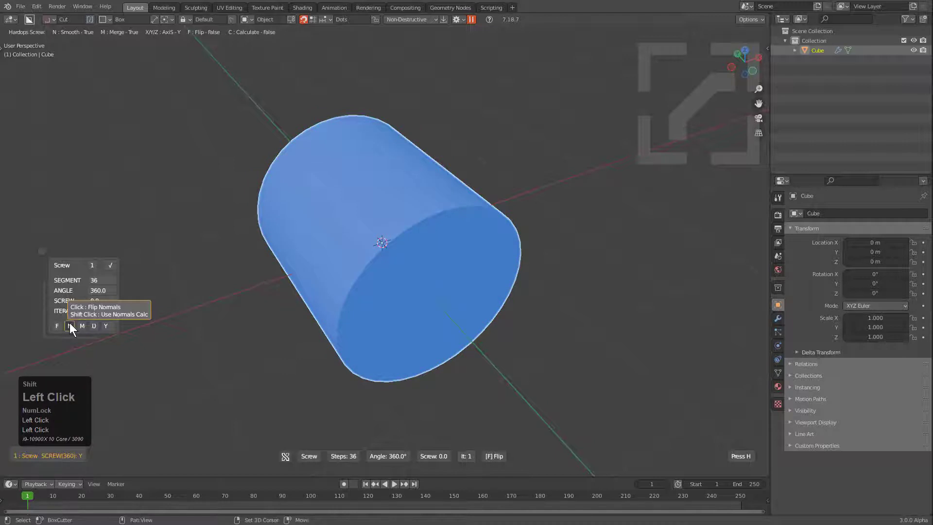
left_click(70, 323, "shift")
left_click(69, 325, "shift")
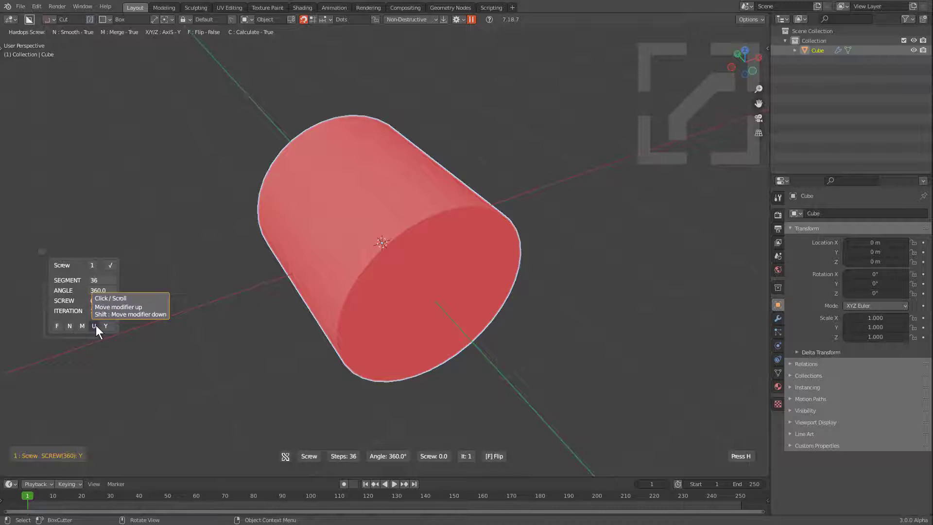
Compare the cylinder with and without the face orientation display, flip the Screw normals, and turn the display off
left_click(57, 326)
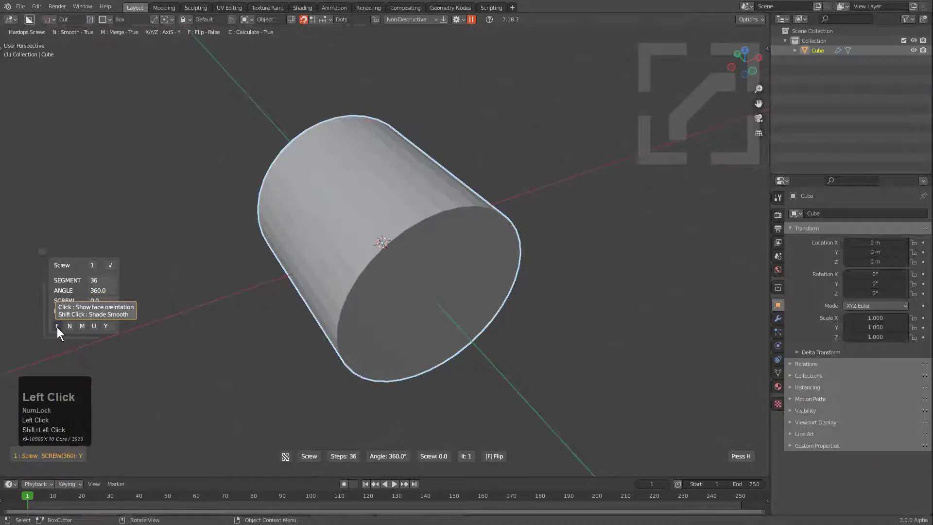
left_click(57, 327)
left_click(57, 327)
left_click(57, 327)
left_click(58, 326)
left_click(59, 327)
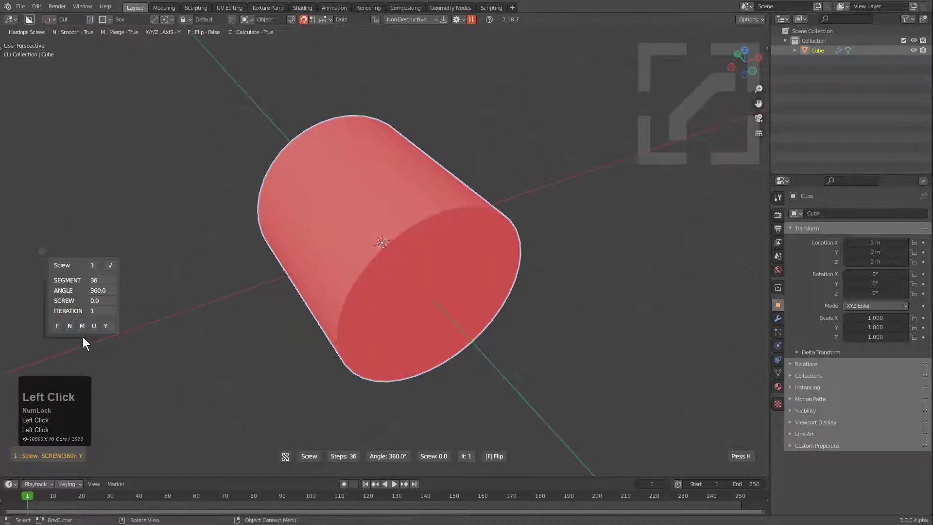
left_click(69, 326)
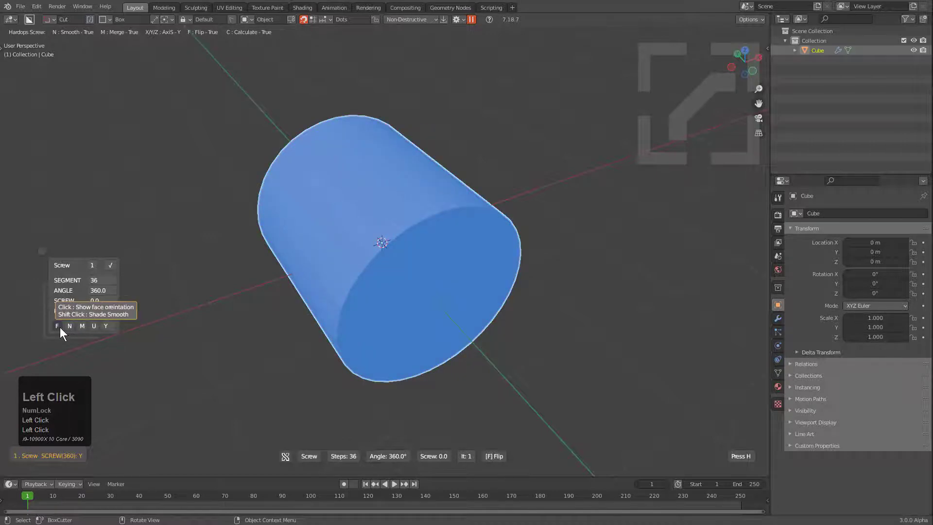
left_click(59, 327)
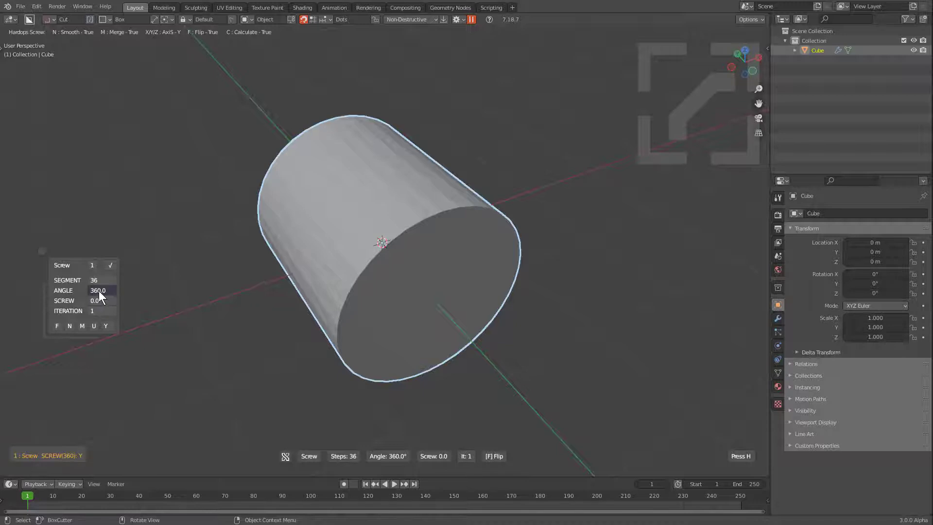
Set the Screw angle to 0, restore it to 360 degrees, and confirm the modifier
left_click(98, 291)
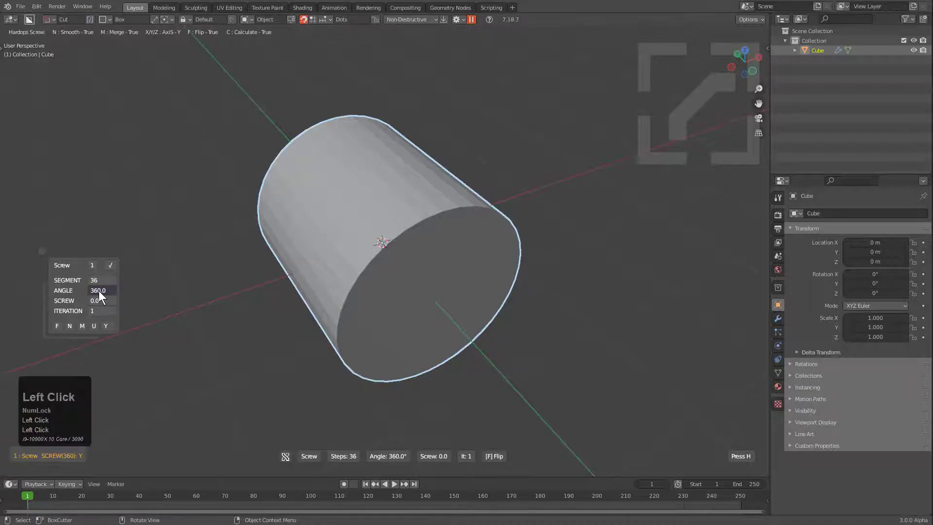
type("0")
key("KP_Enter")
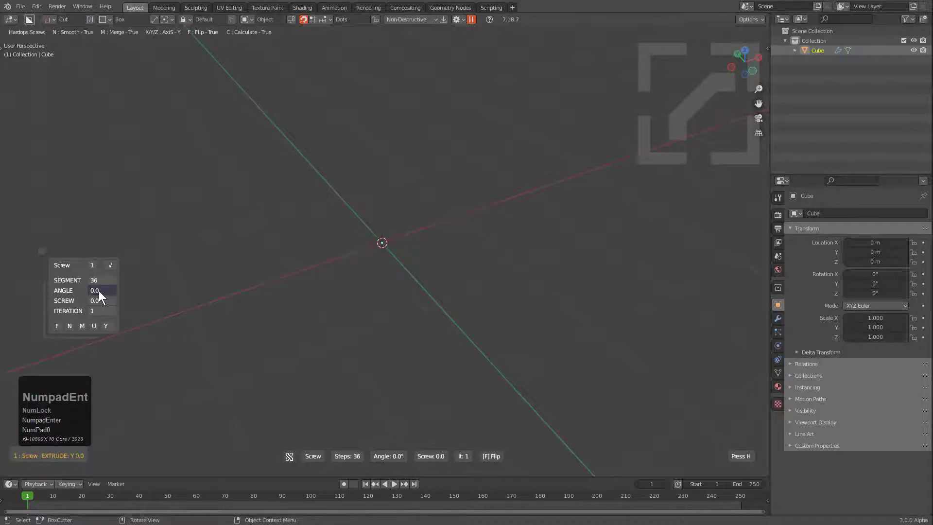
left_click(98, 291)
type("360")
key("KP_Enter")
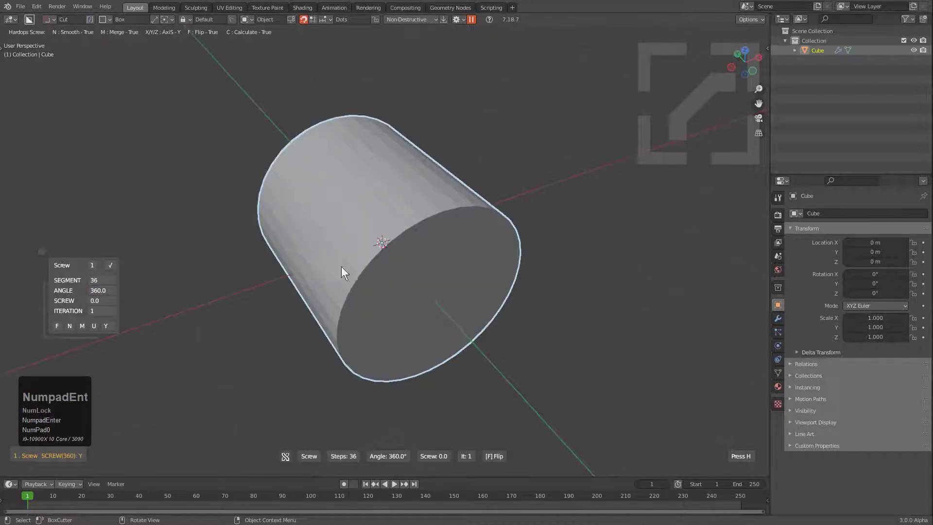
left_click(345, 180)
Add a vertex-group bevel to the profile's outer corner vertex at the front rim, with 1 segment and a width of about 0.37
middle_click_drag(345, 195, 379, 284)
key("Tab")
left_click(367, 359)
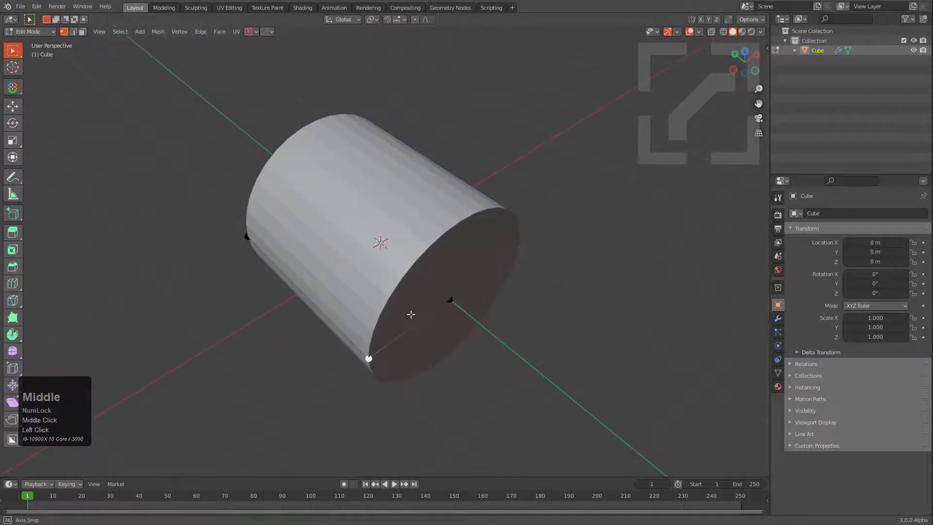
middle_click_drag(412, 315, 450, 279)
key("q")
left_click(448, 264)
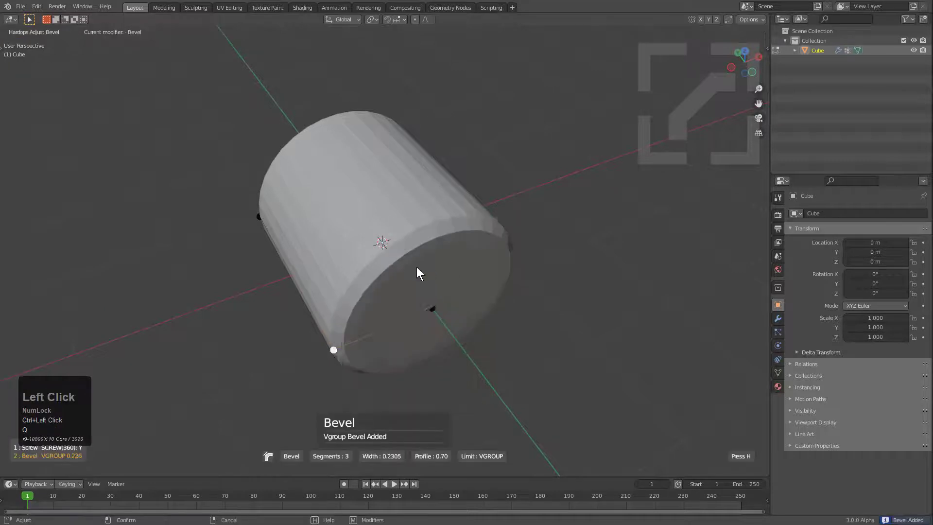
scroll(383, 271, "down", 1)
scroll(384, 275, "down", 2)
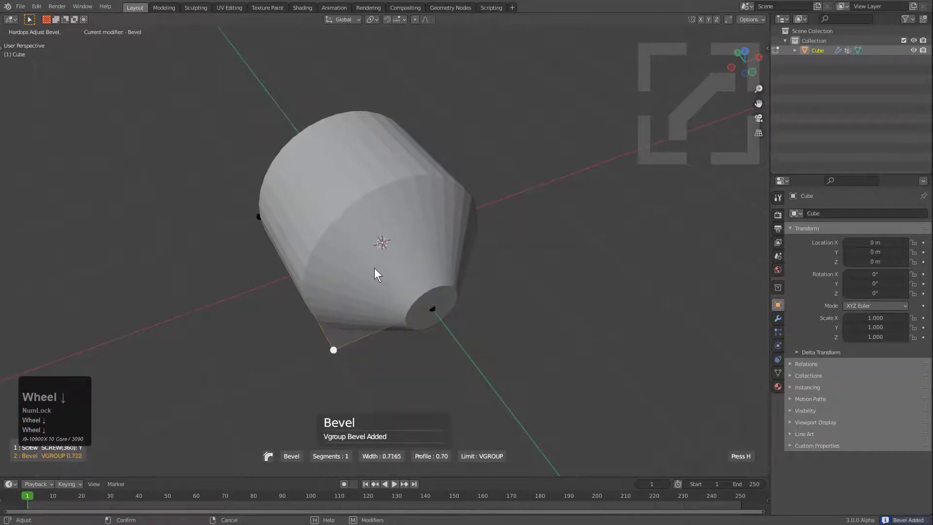
left_click(406, 254)
key("Tab")
Add a second bevel limited to a 30° angle, with 3 segments and a width of about 0.055
middle_click_drag(381, 236, 413, 254)
scroll(431, 234, "up", 2)
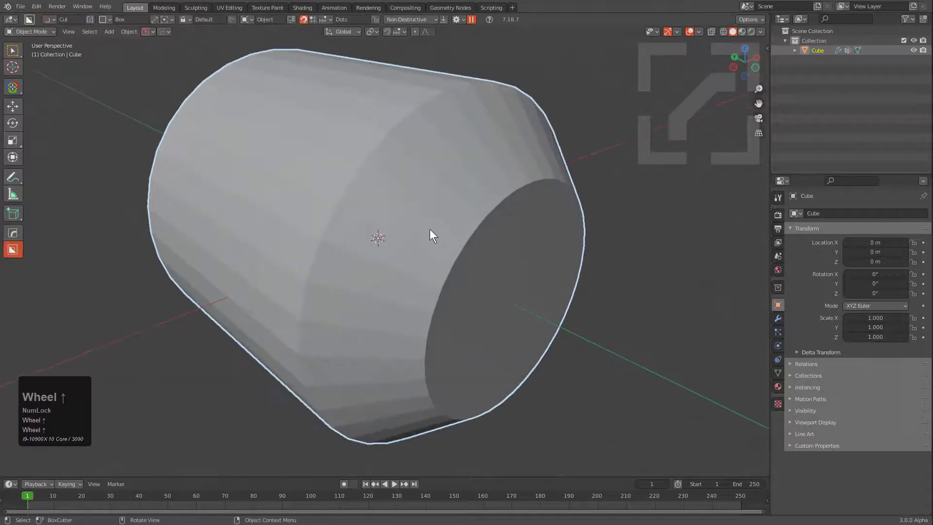
key("q")
left_click(415, 237)
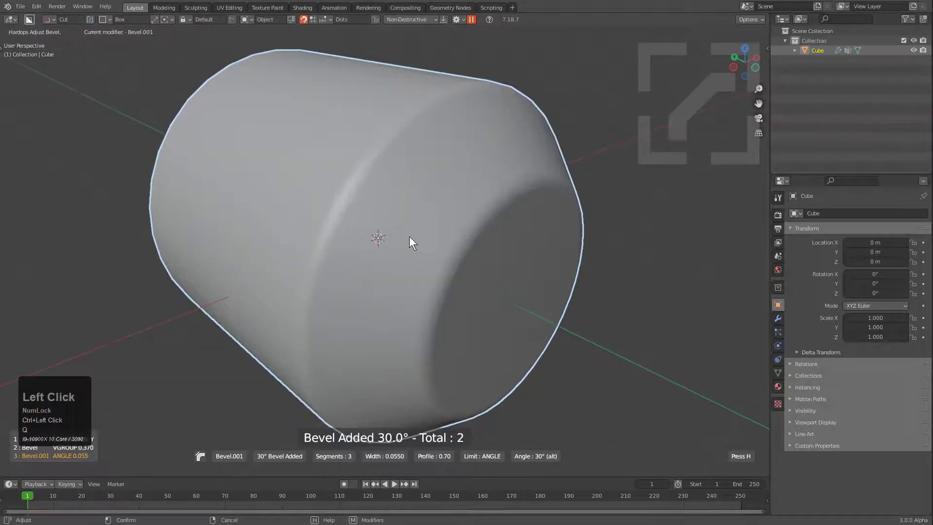
left_click(413, 236)
Cut a round hole with the 32-vertex Circle cutter into the center of the cylinder's chamfered end face
mouse_move(416, 235)
middle_mouse_down()
mouse_move(436, 247)
mouse_move(407, 246)
middle_mouse_up()
scroll(389, 233, "down", 2)
key("d")
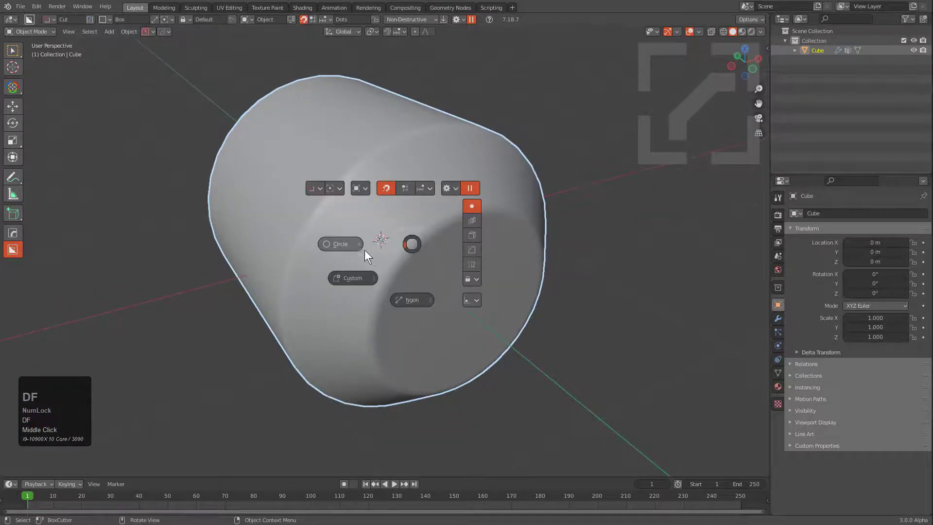
left_click(454, 292)
left_click_drag(463, 308, 522, 315, "ctrl")
left_click(465, 269)
middle_click_drag(457, 270, 412, 269)
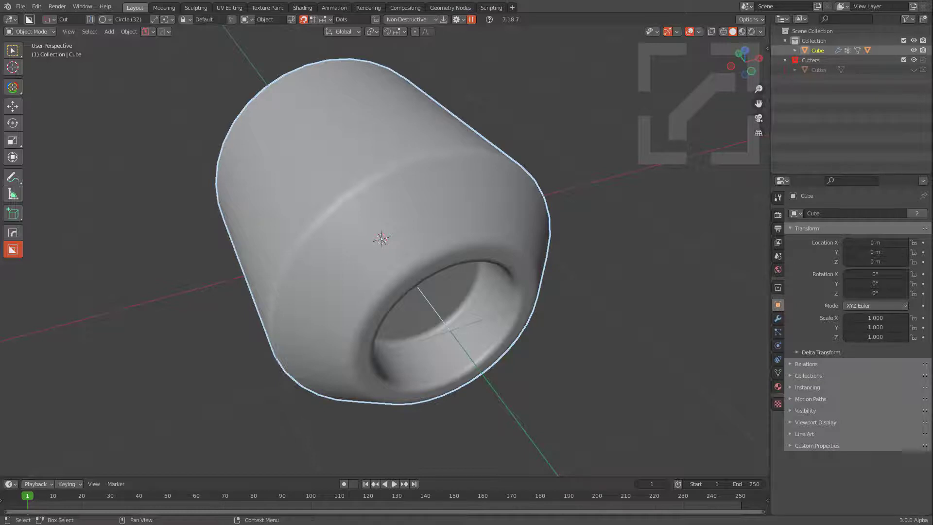
In an orthographic top view, set the cutter shape to Box and try a box cut across the cylinder's left side
middle_click_drag(462, 194, 400, 224, "alt")
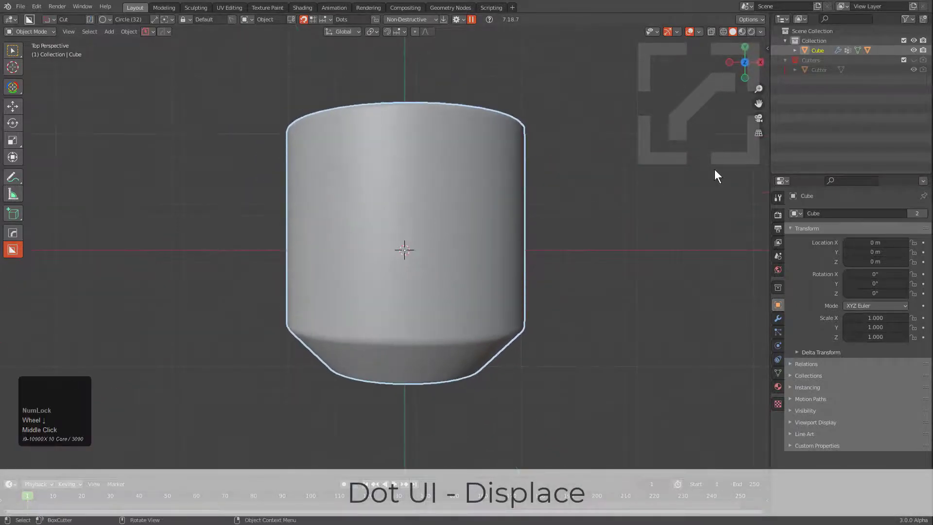
left_click(758, 132)
key("d")
left_click(352, 257)
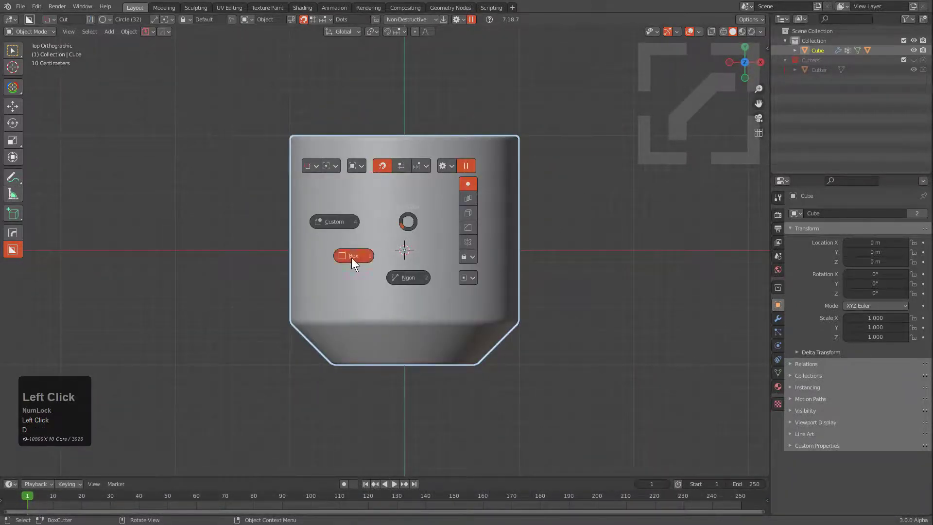
left_click_drag(231, 249, 352, 296)
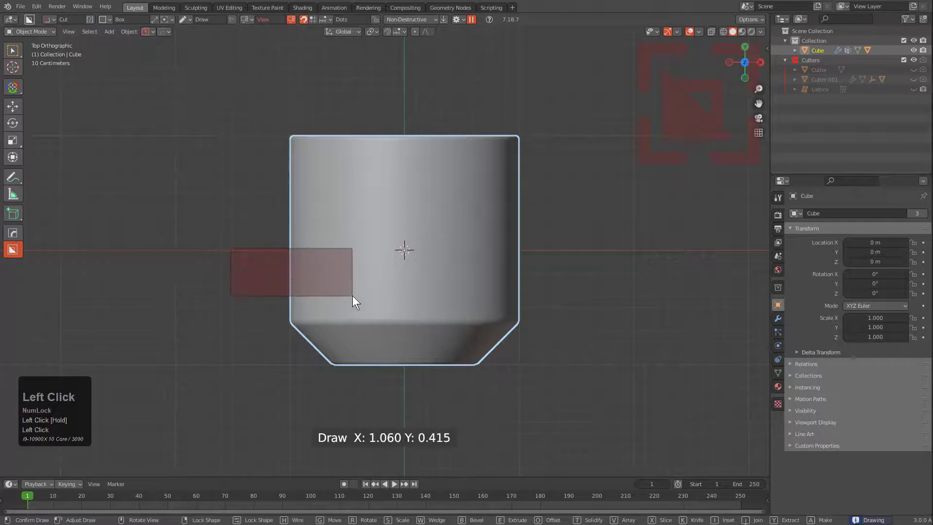
key("Escape")
Duplicate the cylinder with its modifiers applied using Clone Smart Apply
middle_click_drag(398, 323, 428, 249)
key("shift+q")
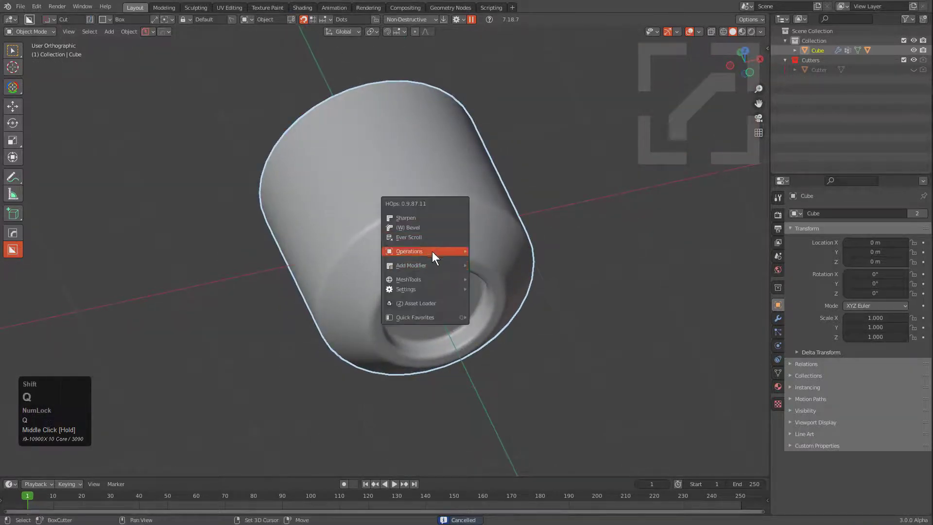
mouse_move(433, 252)
left_click(494, 349)
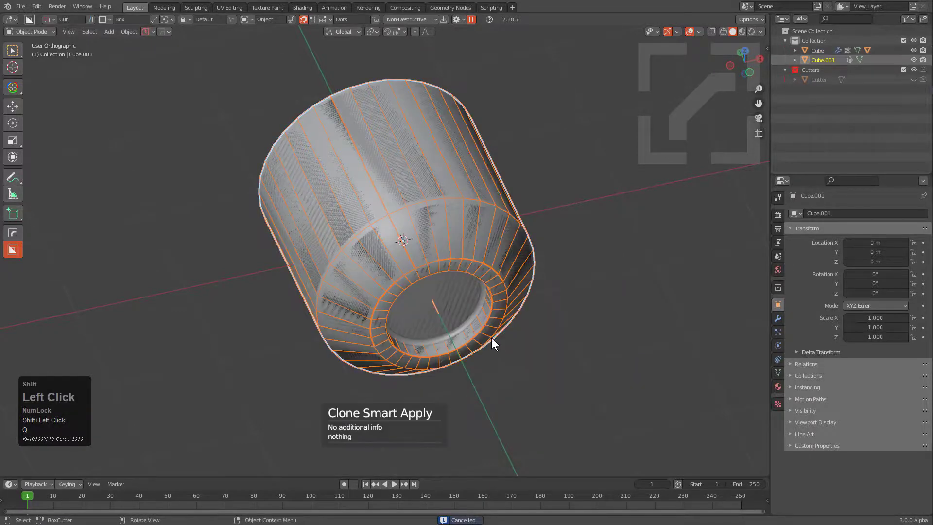
From the top view, draw a box cutter over the clone's left side, extrude it about 1.86 and bevel it about 0.23
middle_click_drag(470, 179, 447, 239, "alt")
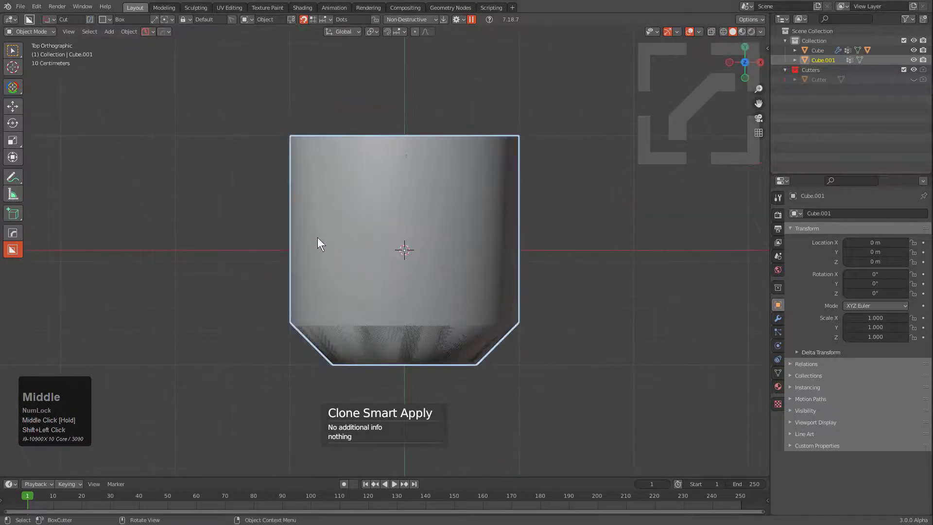
left_click_drag(252, 235, 362, 288)
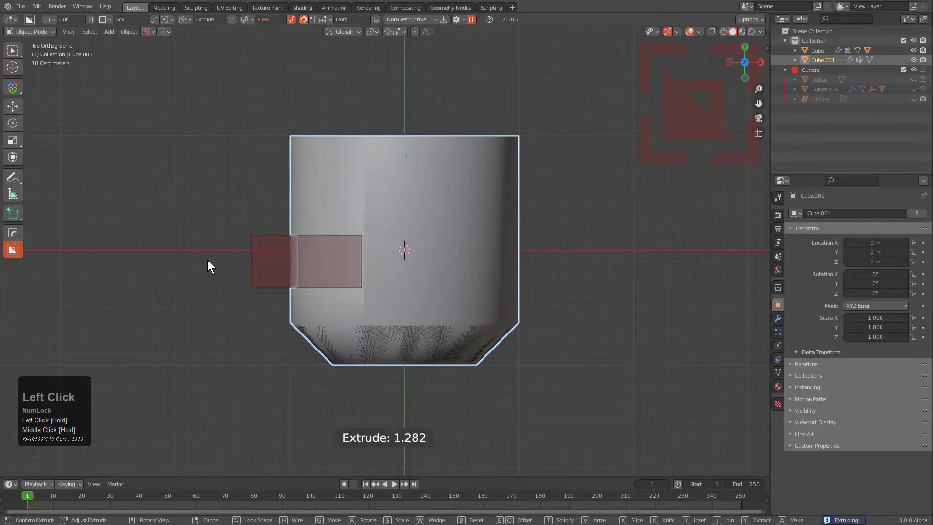
middle_click_drag(209, 263, 343, 283)
left_click_drag(343, 281, 359, 346)
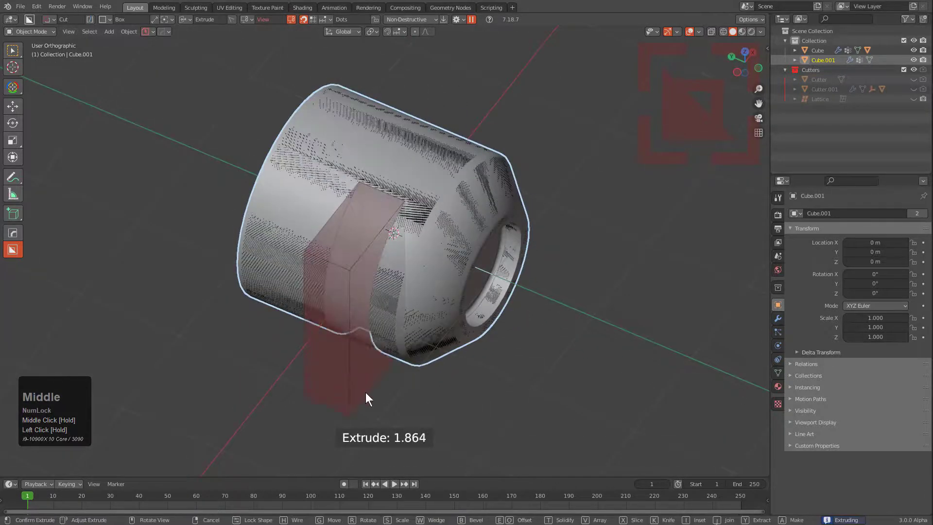
key("b")
left_click(456, 382)
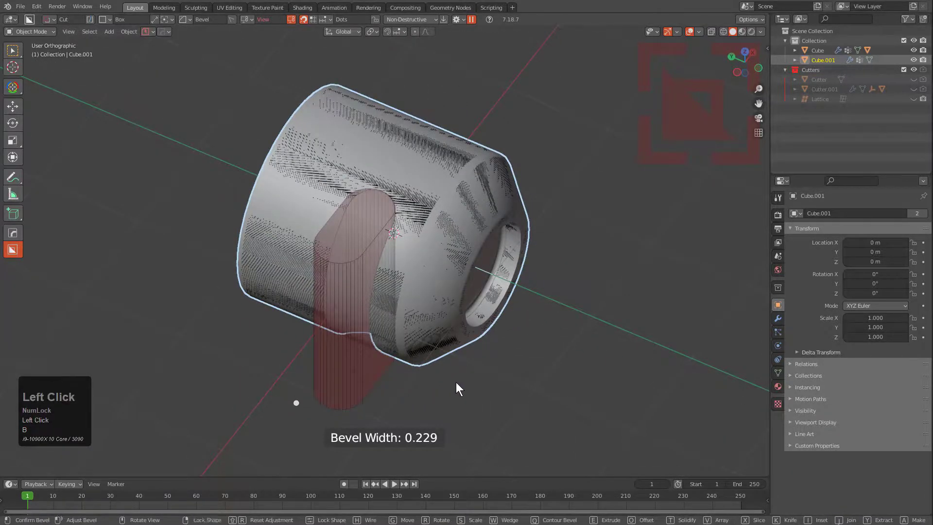
Change the rounded box cutter's operation through Slice to Intersect and confirm it, keeping only the overlapping panel
middle_click_drag(456, 382, 408, 290)
scroll(407, 284, "up", 3)
key("x")
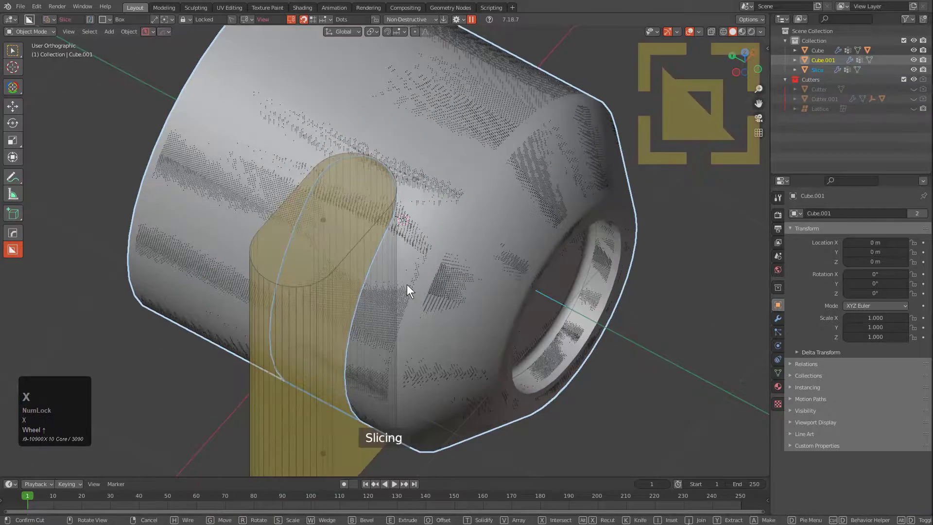
key("x")
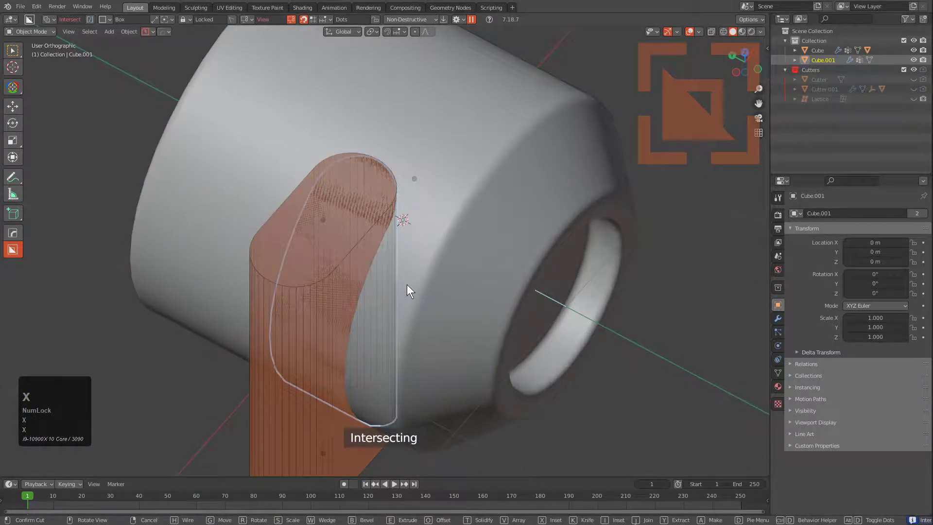
left_click(407, 285)
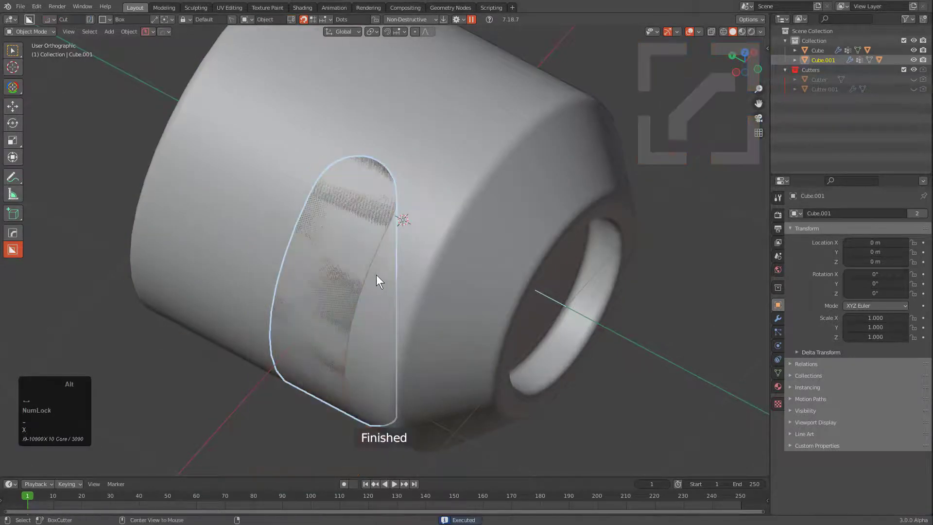
Add a Displace modifier to the intersected panel with NORMAL direction and a strength of 0.05
key("alt+a")
left_click(372, 257)
middle_click_drag(385, 265, 360, 241)
scroll(400, 220, "up", 2)
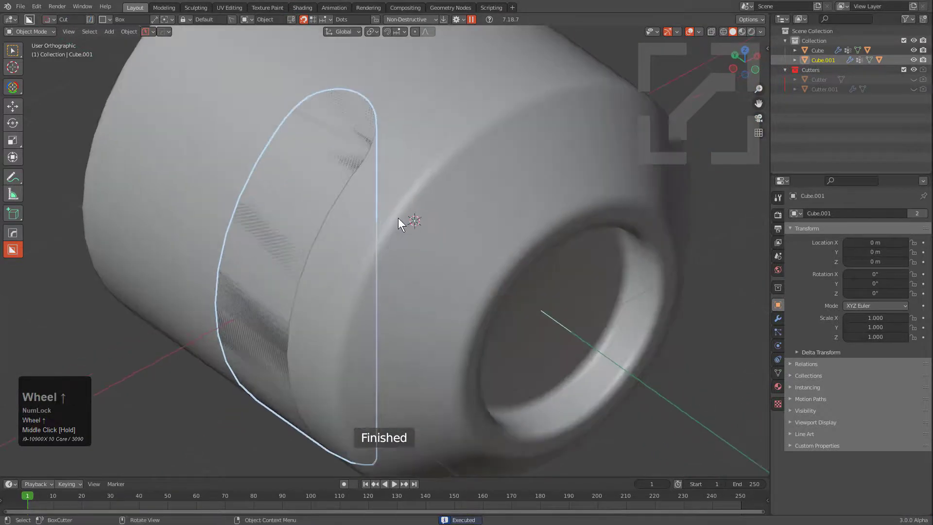
key("q")
mouse_move(378, 232)
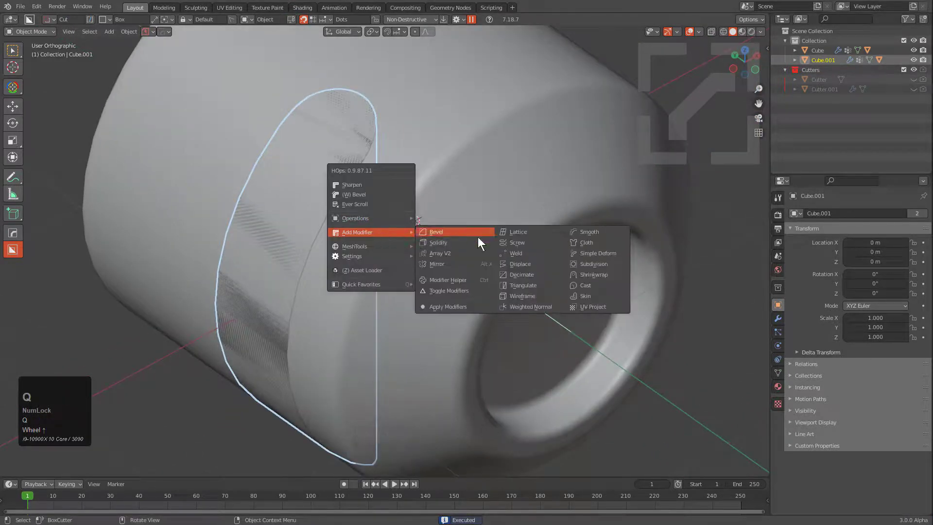
left_click(518, 261)
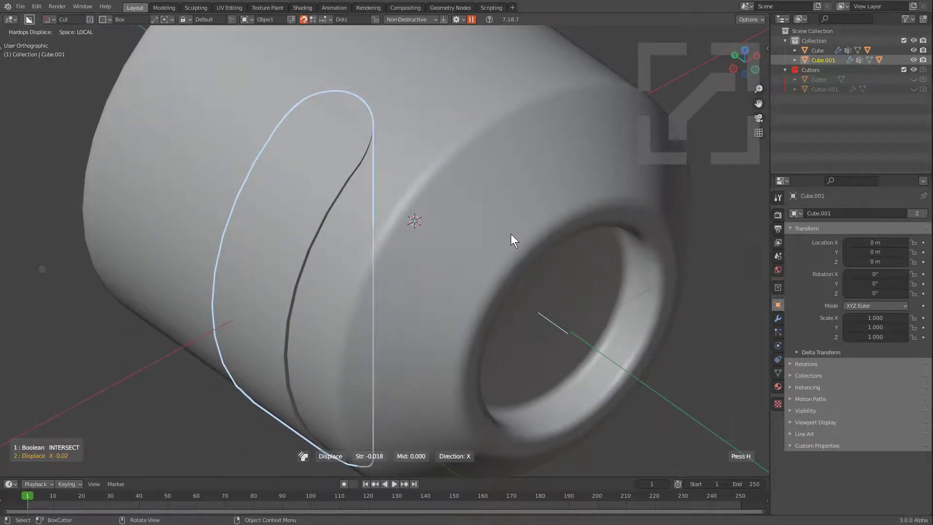
scroll(511, 235, "down", 1)
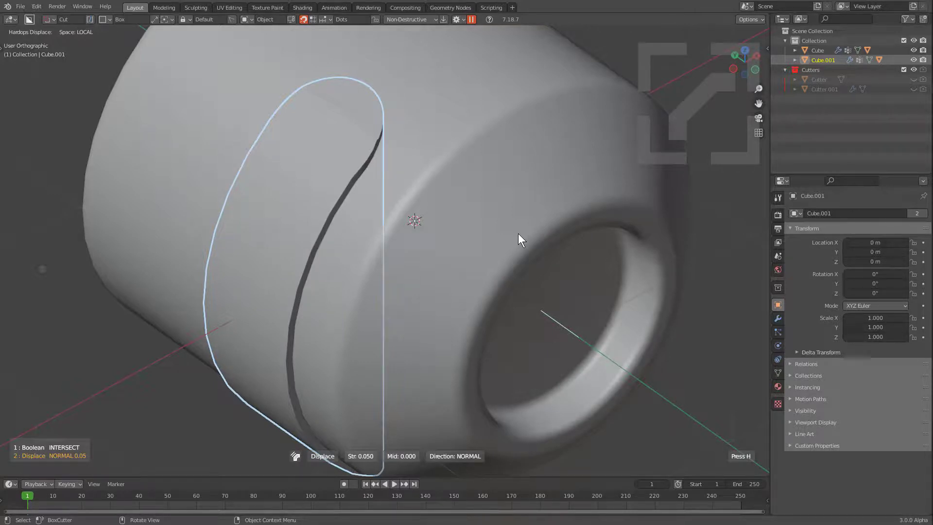
Raise the Displace strength to 0.11 in the floating dot interface
key("Num_Lock")
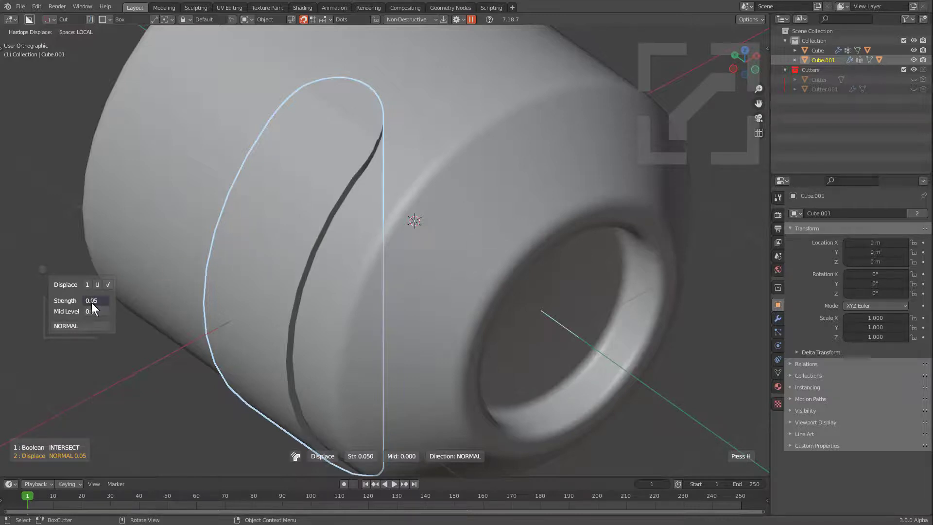
scroll(93, 301, "up", 4, "shift")
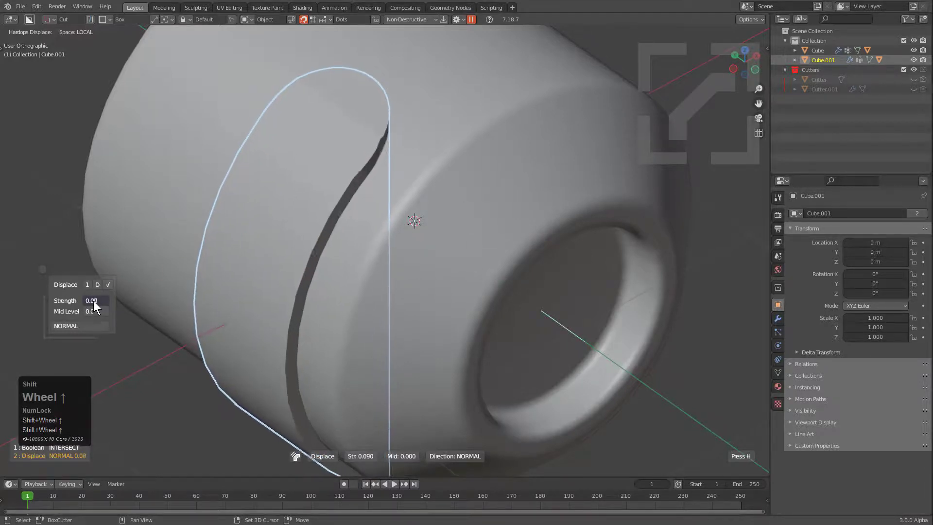
scroll(94, 300, "up", 2, "shift")
Cycle the Displace direction through its options, including CUSTOM_NORMAL and Z, and return it to NORMAL
scroll(85, 326, "down", 2)
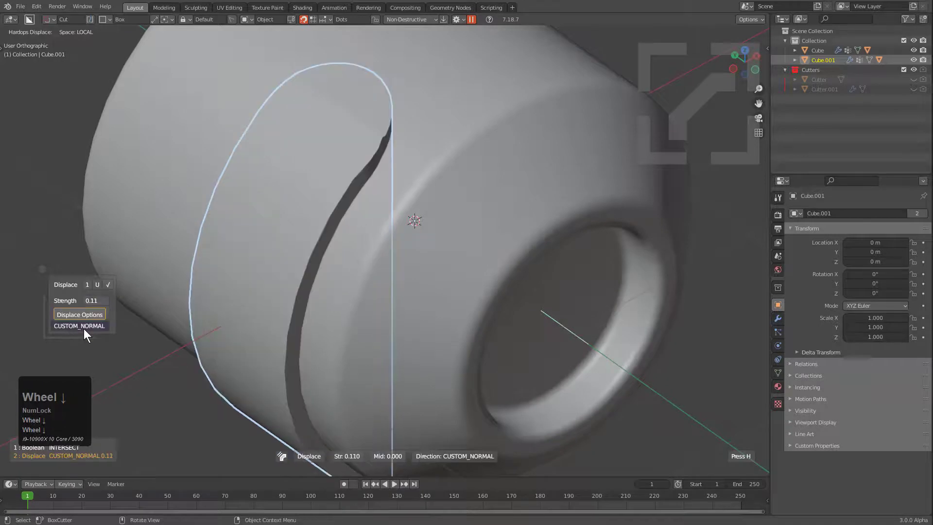
scroll(84, 327, "down", 5)
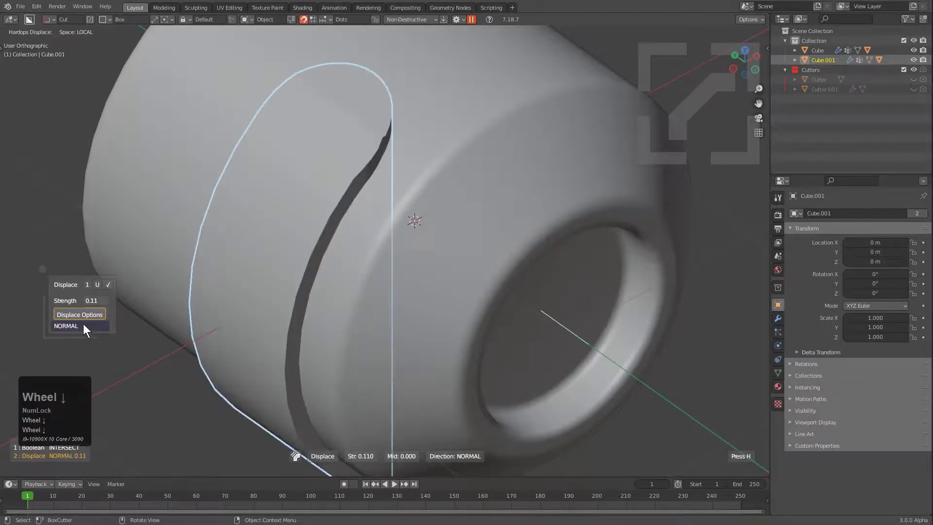
scroll(83, 323, "down", 3)
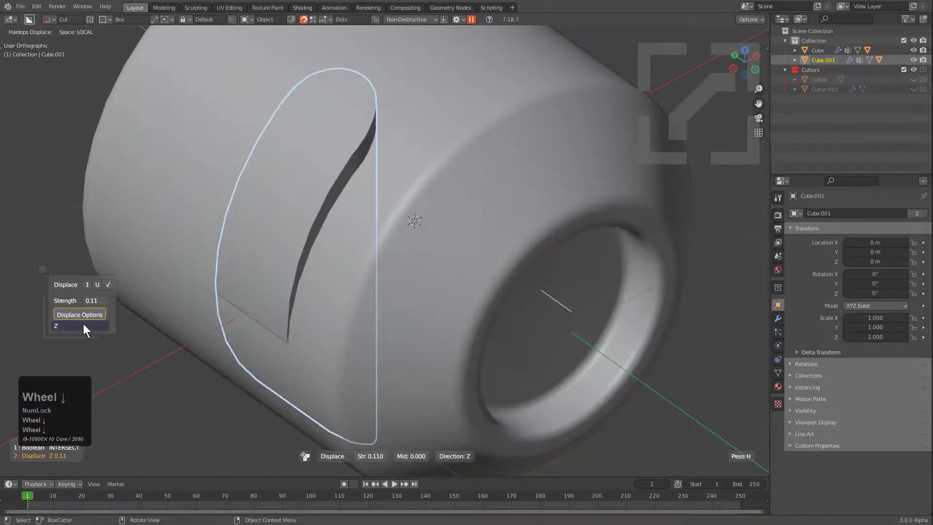
scroll(83, 324, "down", 3)
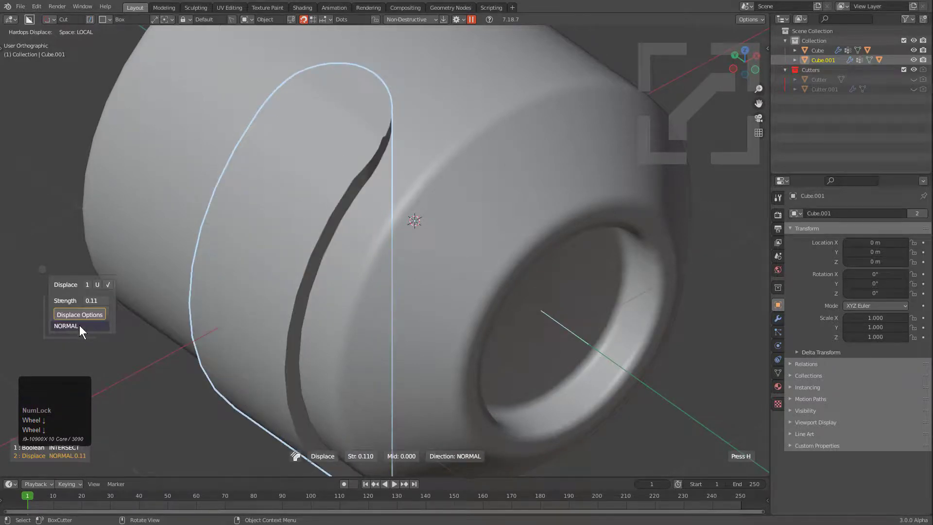
Lower the Displace strength to 0.05 and confirm the modifier
scroll(97, 300, "down", 2, "shift")
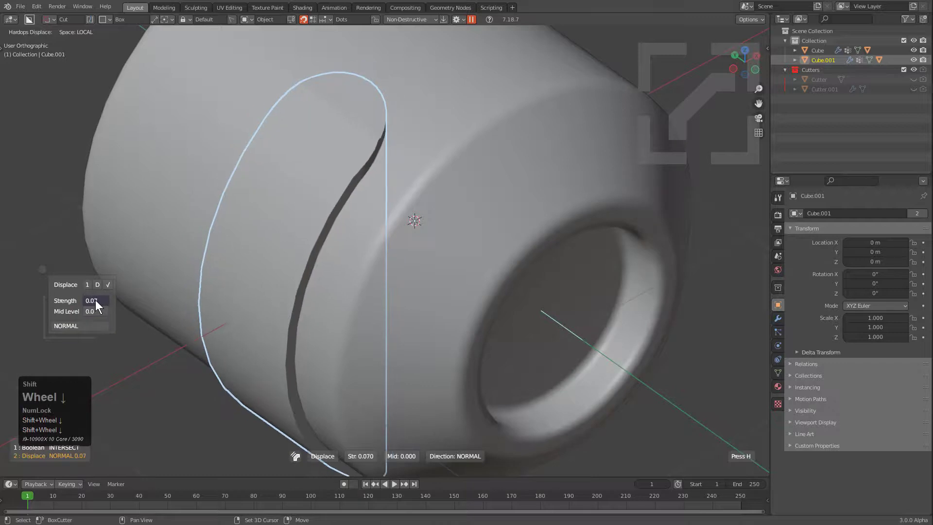
scroll(95, 300, "down", 1)
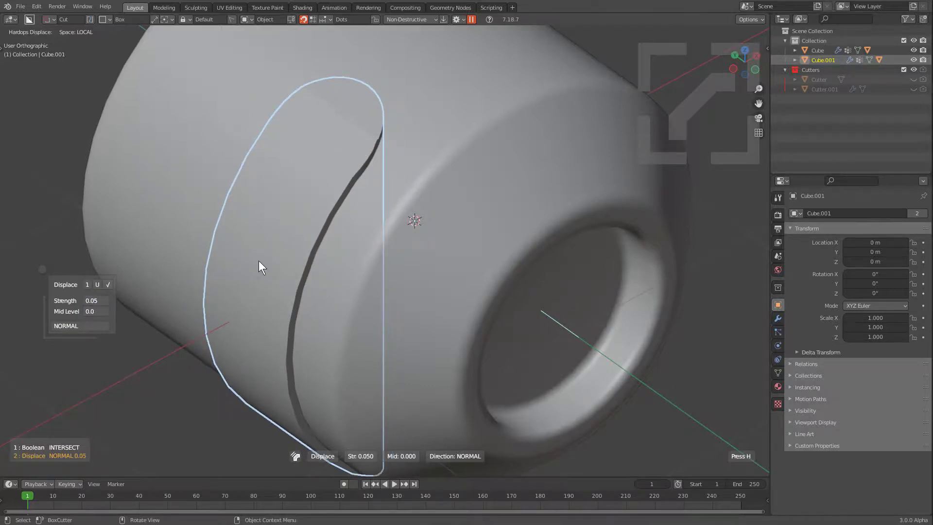
left_click(303, 178)
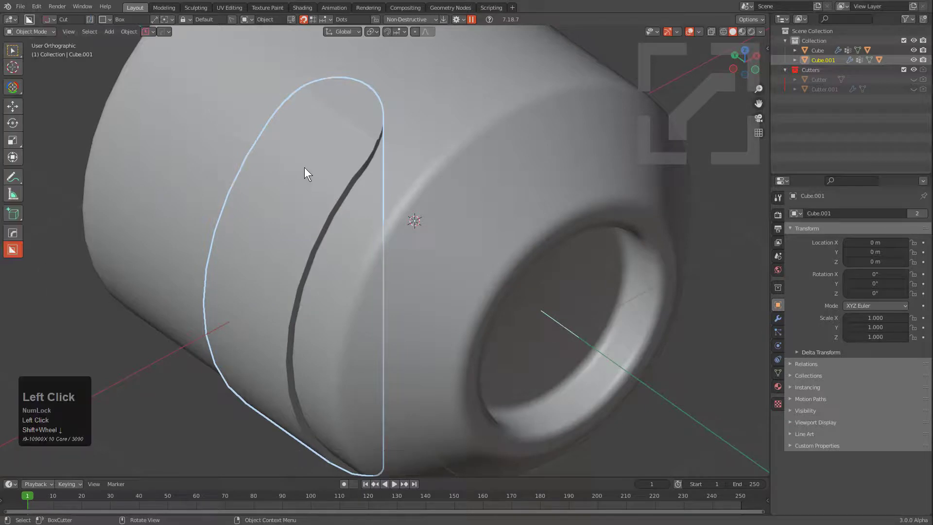
Add a Weld modifier to the displaced panel, adjust its merge threshold upward, and confirm it
middle_click_drag(307, 173, 292, 202)
scroll(344, 254, "up", 4)
key("q")
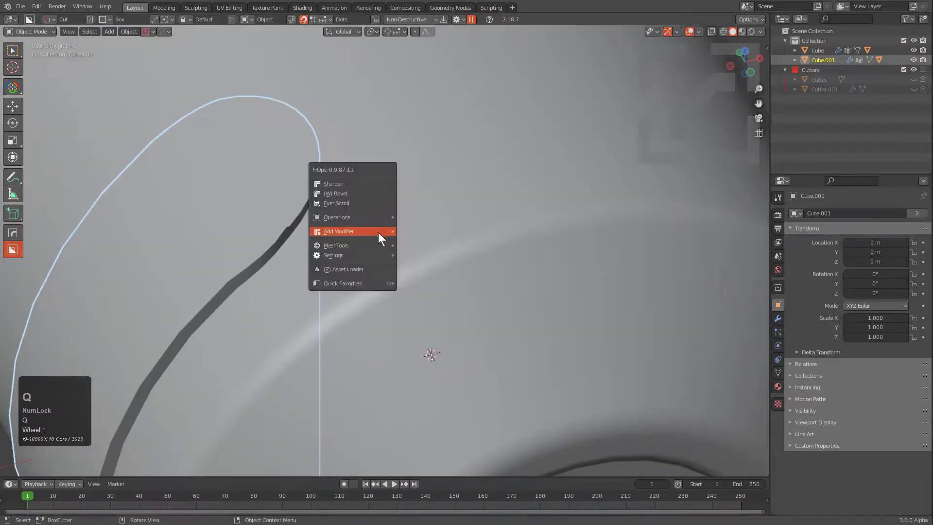
mouse_move(378, 232)
left_click(502, 251, "ctrl")
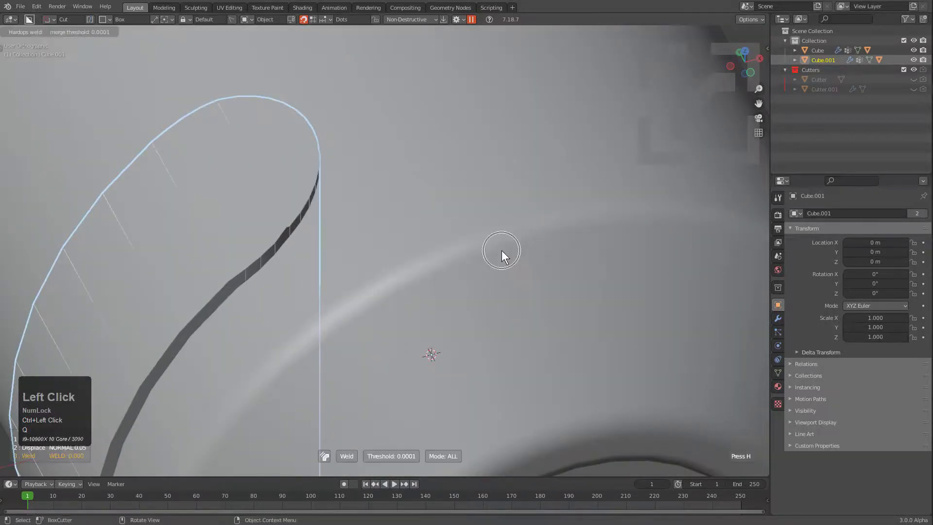
scroll(502, 250, "up", 2)
left_click(502, 251)
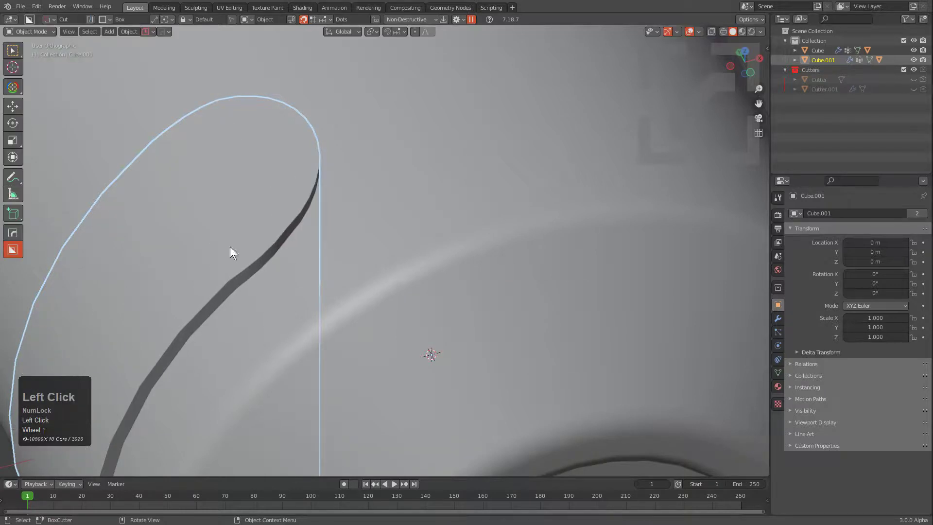
Add a single-segment Bevel modifier about 0.0235 wide with a 30° angle limit to the displaced panel and confirm it
key("q")
left_click(374, 153)
scroll(367, 154, "down", 1)
key("1")
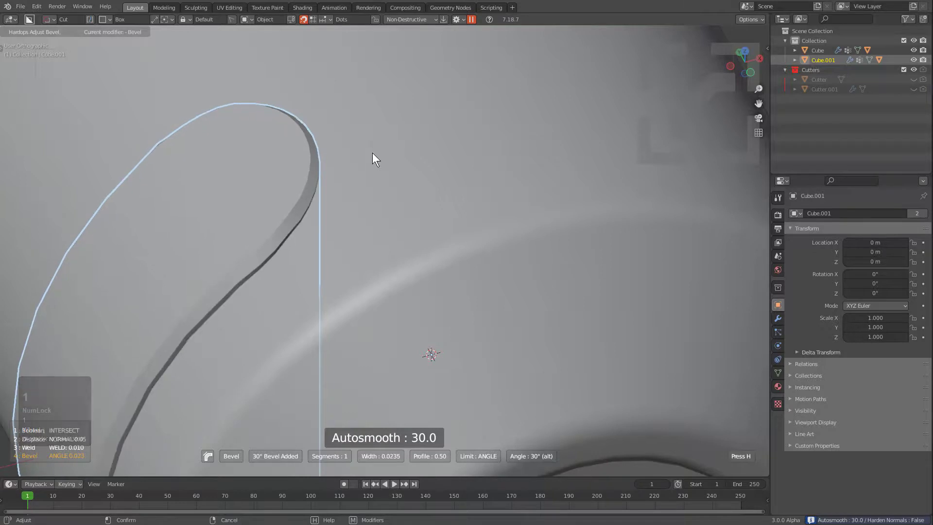
left_click(372, 152)
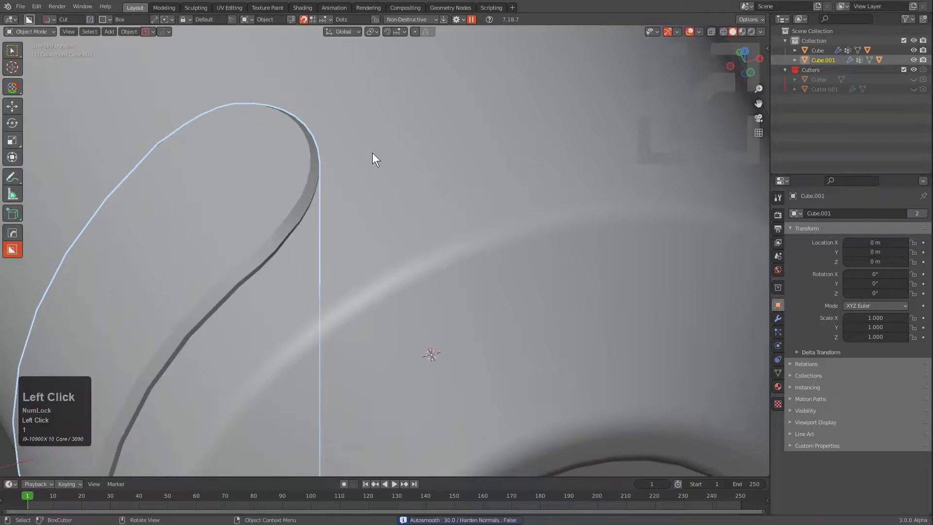
Add an Array modifier with a count of 2 to the panel, offset the copy along the Y axis, and confirm it
middle_click_drag(372, 153, 425, 192)
key("q")
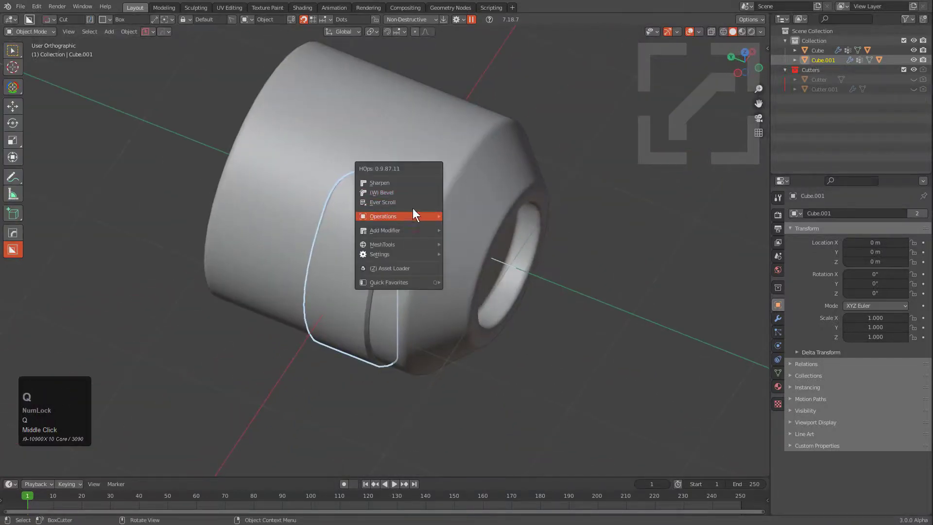
mouse_move(413, 231)
left_click(488, 250)
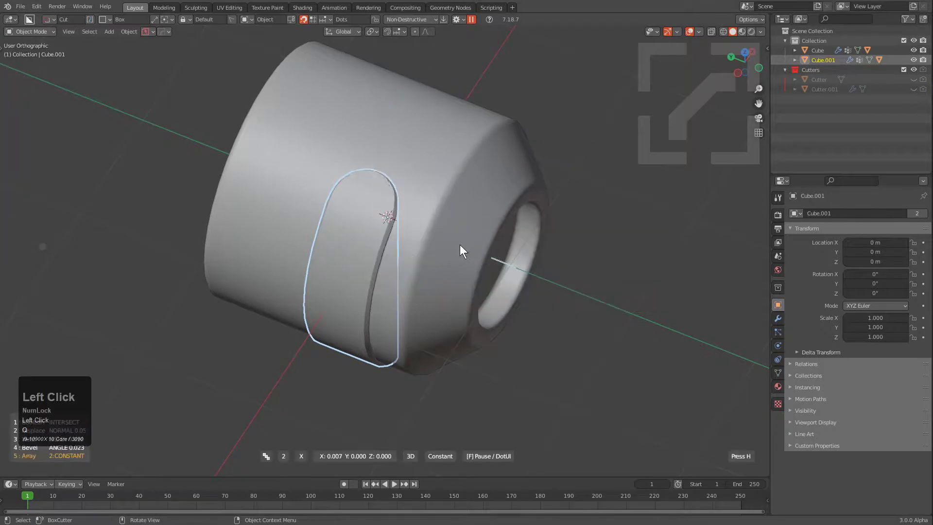
key("x")
left_click(289, 194)
middle_click_drag(289, 195, 256, 196)
left_click(255, 194)
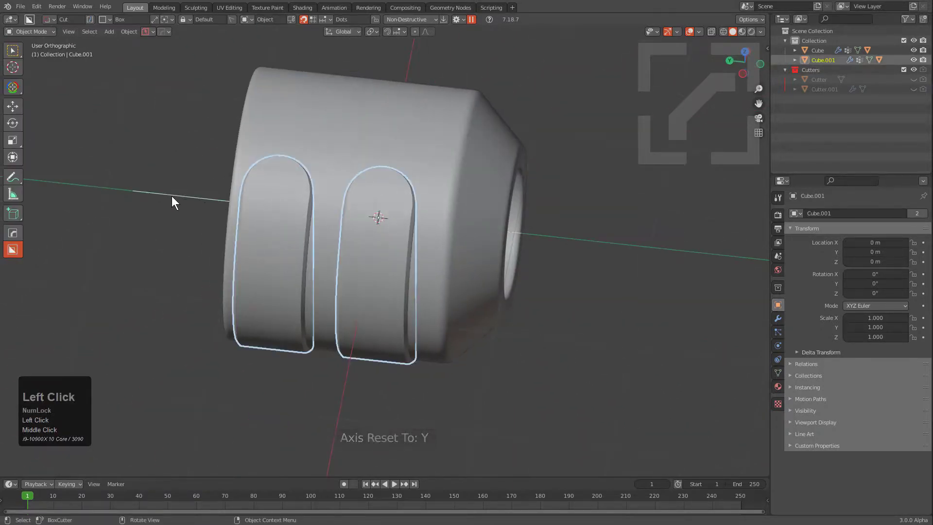
Apply the panel's Boolean modifier, keeping its Displace, Weld, Bevel and Array modifiers live
middle_click_drag(171, 196, 311, 204)
left_click(778, 318)
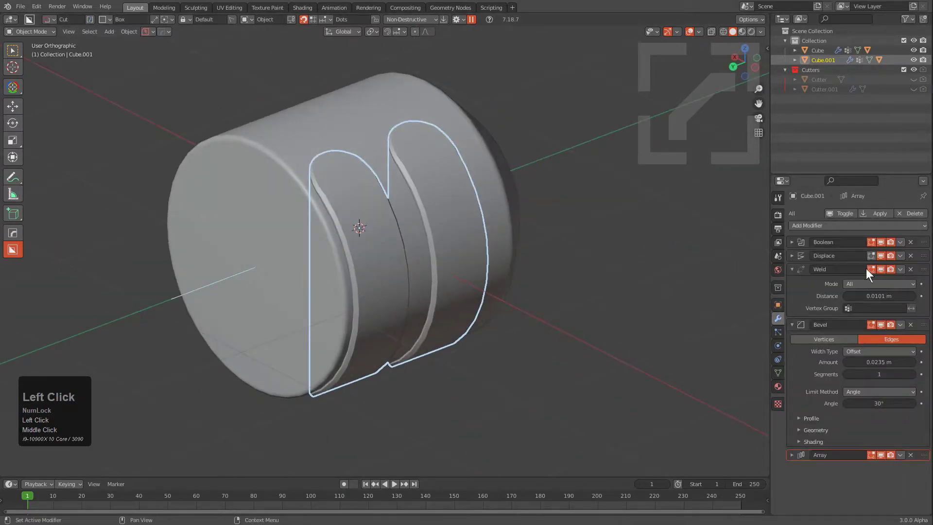
left_click(803, 242)
key("ctrl+a")
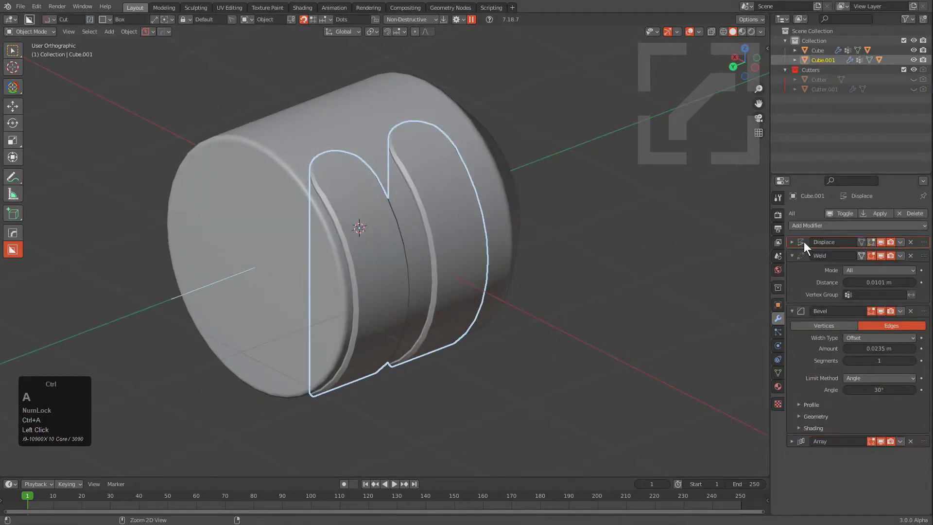
Delete the unwanted internal edge geometry from the panel mesh using X-ray edge selection, and return to solid object view
key("Tab")
key("alt+z")
key("2")
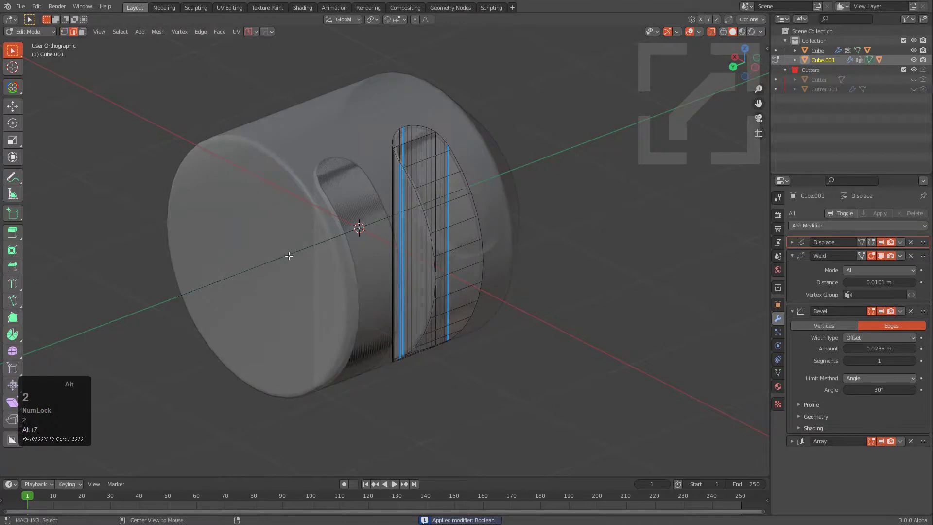
left_click(297, 253, "alt")
key("x")
left_click(351, 236)
key("Tab")
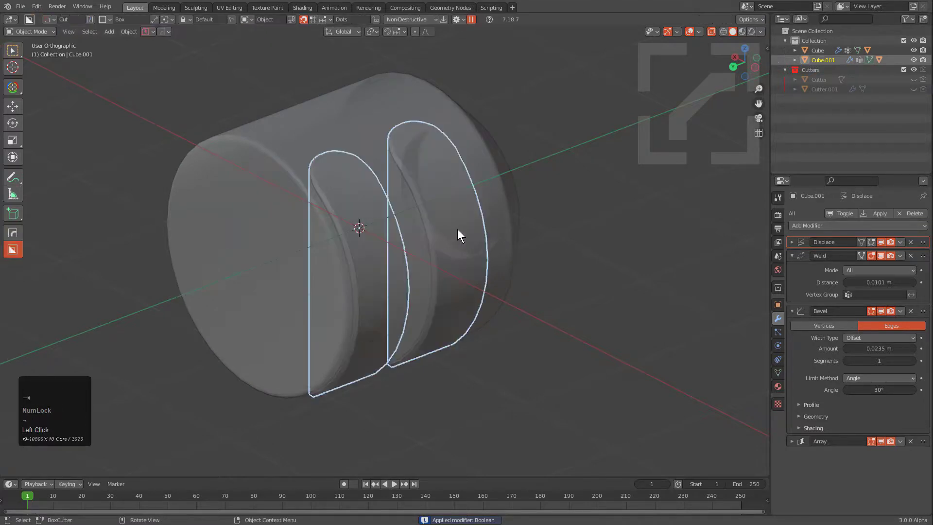
key("alt+z")
Delete the center-axis edge from the main cylinder's screw profile using X-ray edge selection, and return to solid object view
middle_click_drag(457, 229, 448, 271)
key("alt+a")
left_click(416, 227)
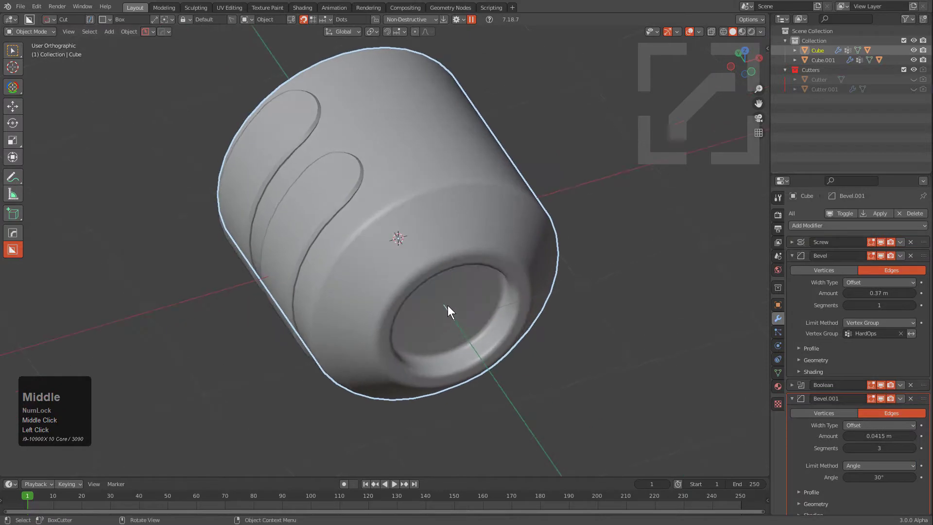
key("Tab")
key("alt+z")
key("2")
left_click(462, 275)
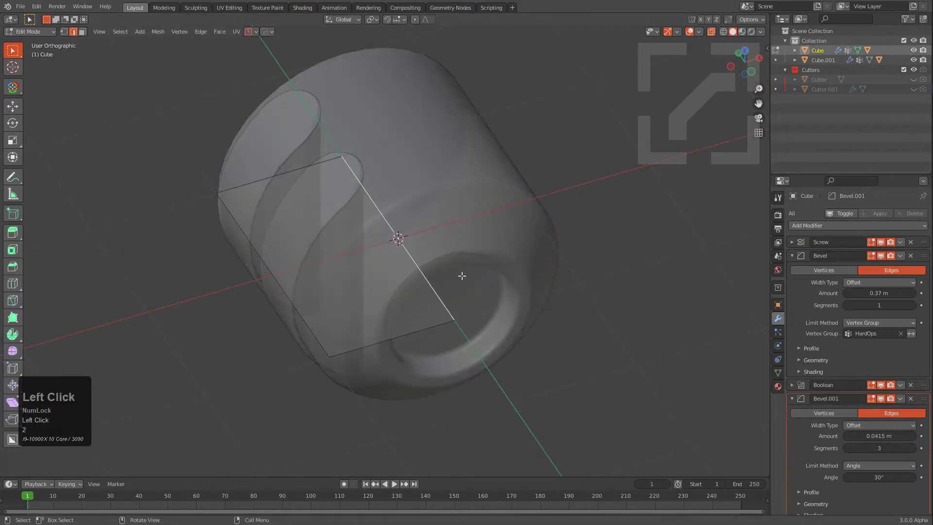
key("x")
left_click(446, 284)
key("Tab")
key("alt+z")
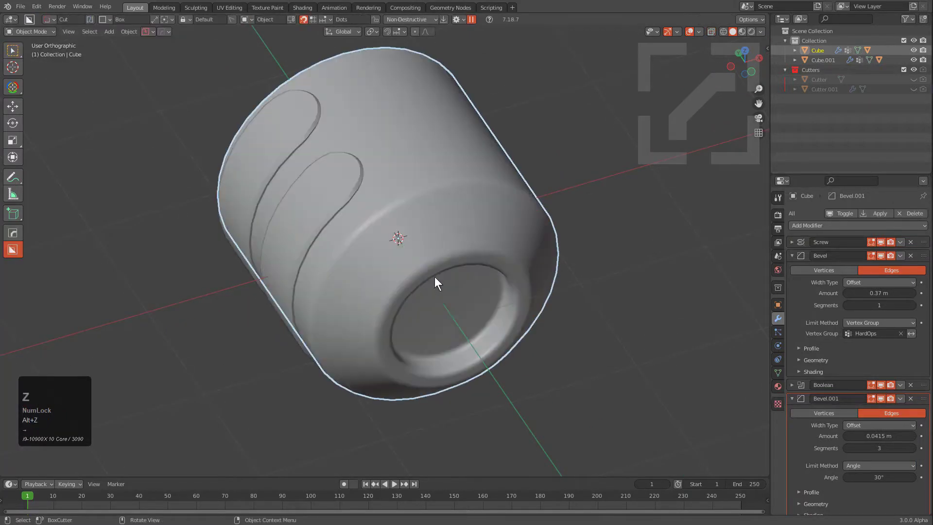
Deselect everything and inspect the beveled cylinder with its two raised panels from several angles
key("alt+a")
middle_click_drag(434, 276, 443, 281)
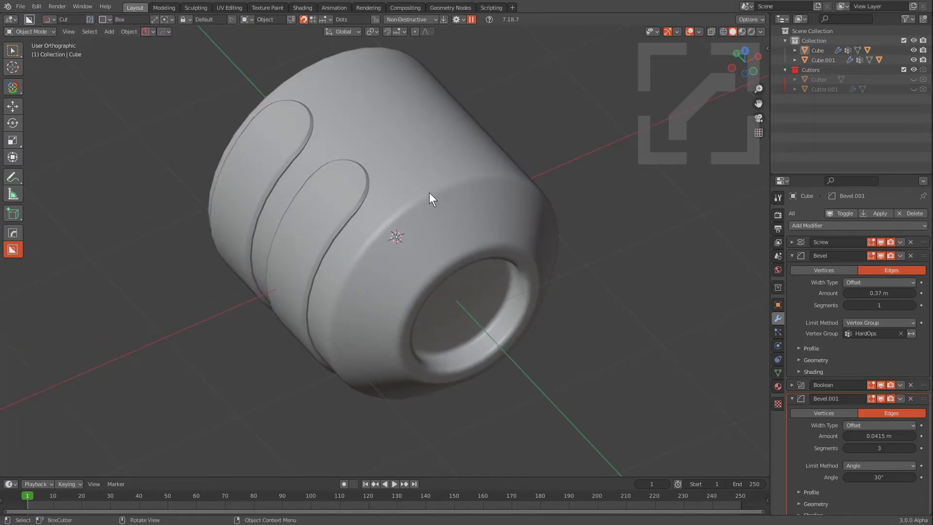
scroll(416, 201, "up", 2)
scroll(418, 203, "down", 2)
middle_click_drag(411, 276, 443, 288)
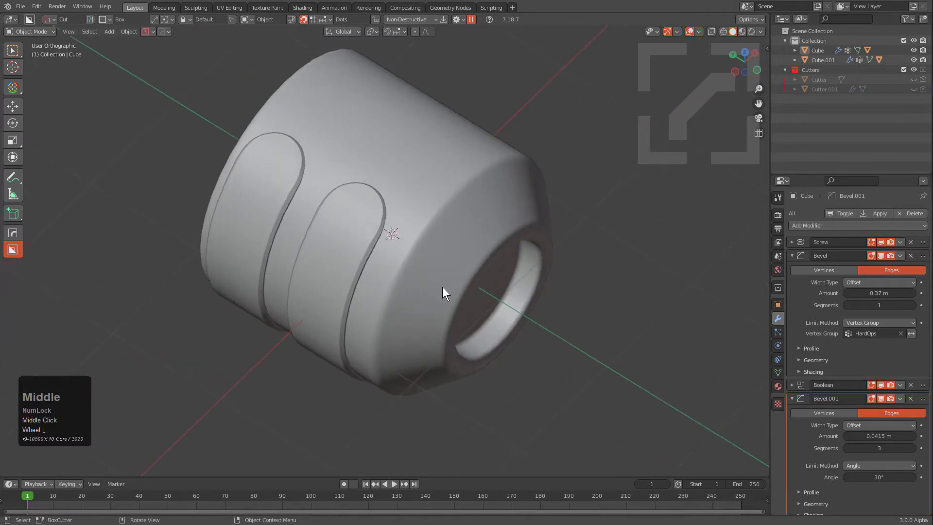